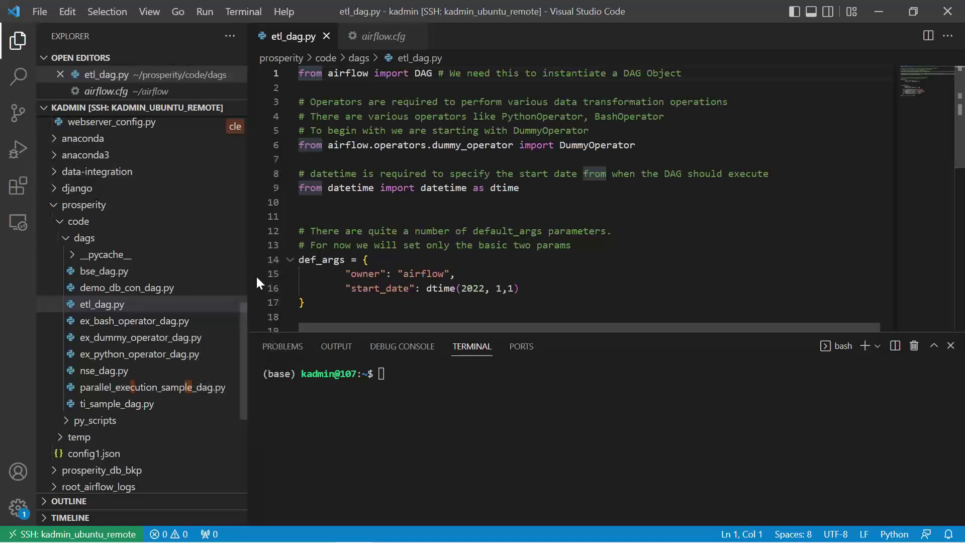
pyautogui.moveTo(244, 344); pyautogui.dragTo(248, 268)
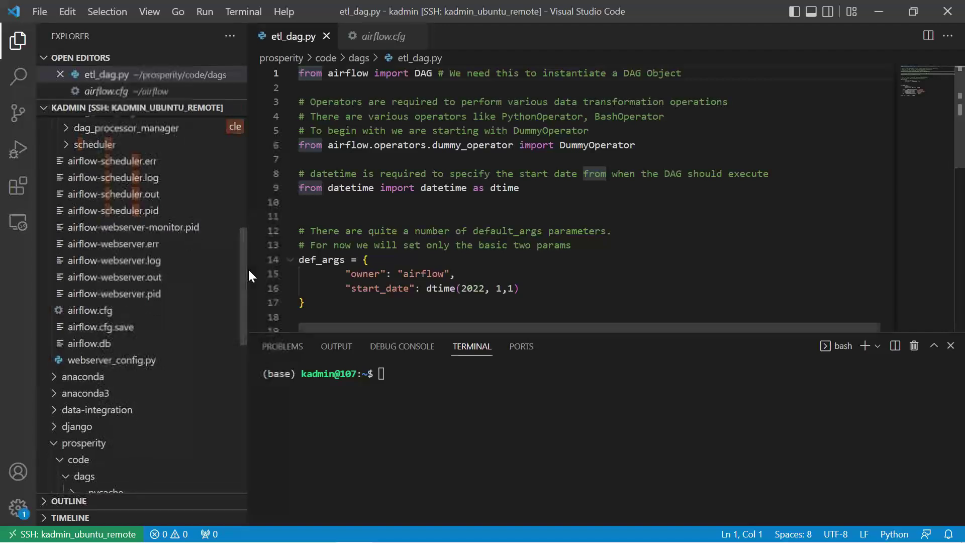
# Open airflow.cfg, confirm dags_folder is /home/kadmin/prosperity/code/dags, and collapse the dags folder
pyautogui.click(111, 310)
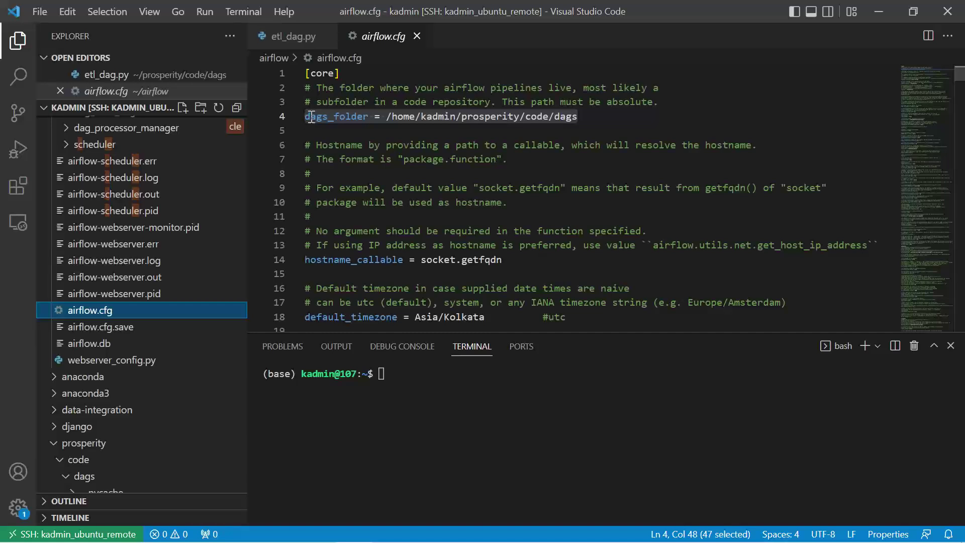
pyautogui.press('Return')
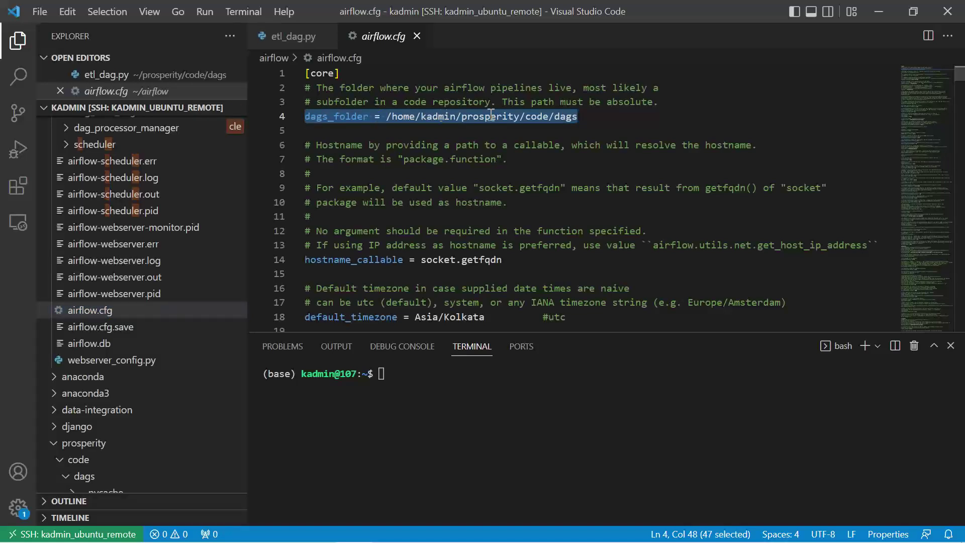
pyautogui.click(591, 116)
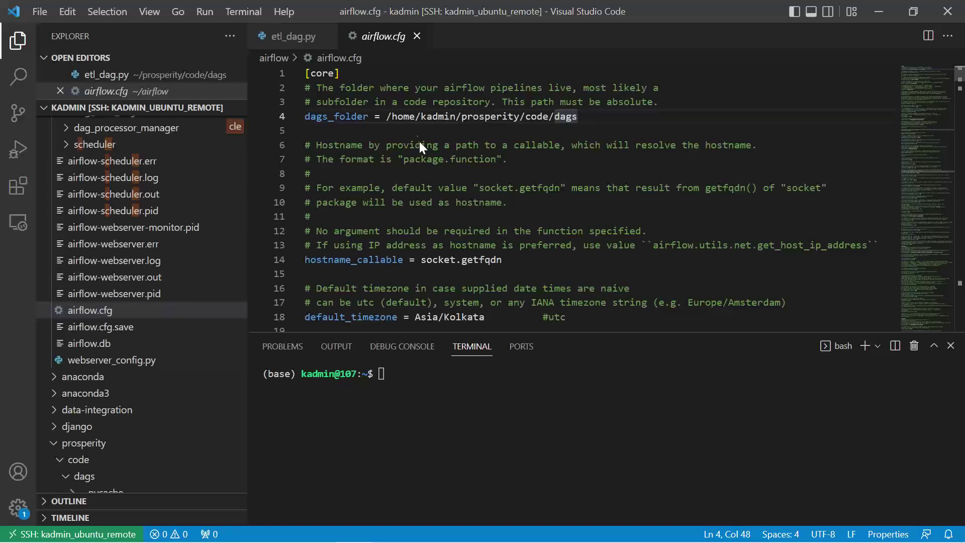
pyautogui.scroll(1, 242, 260)
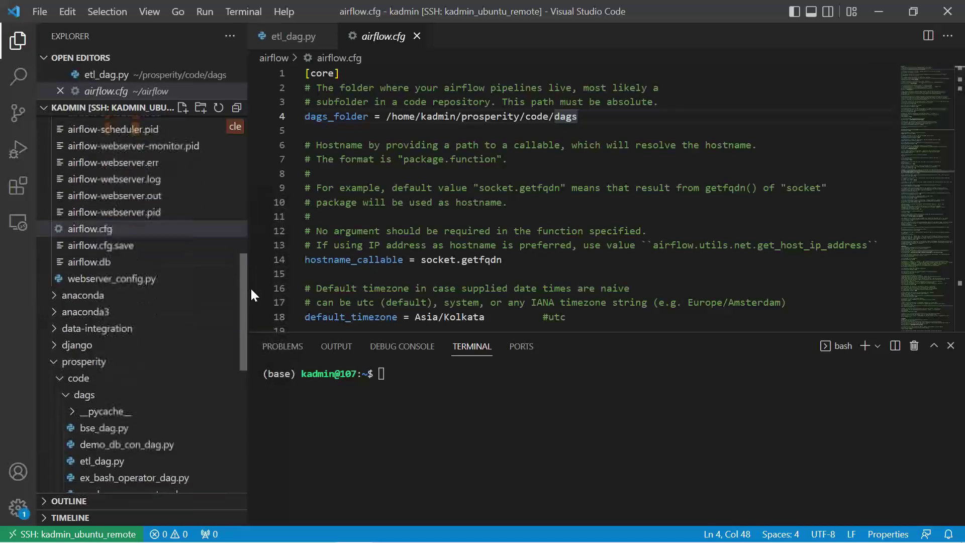
pyautogui.moveTo(242, 260); pyautogui.dragTo(253, 314)
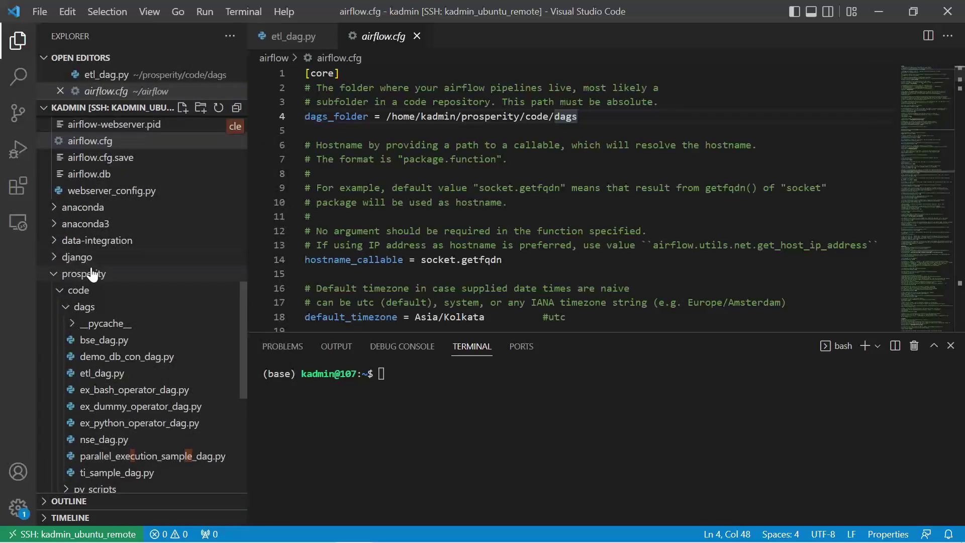
pyautogui.click(85, 308)
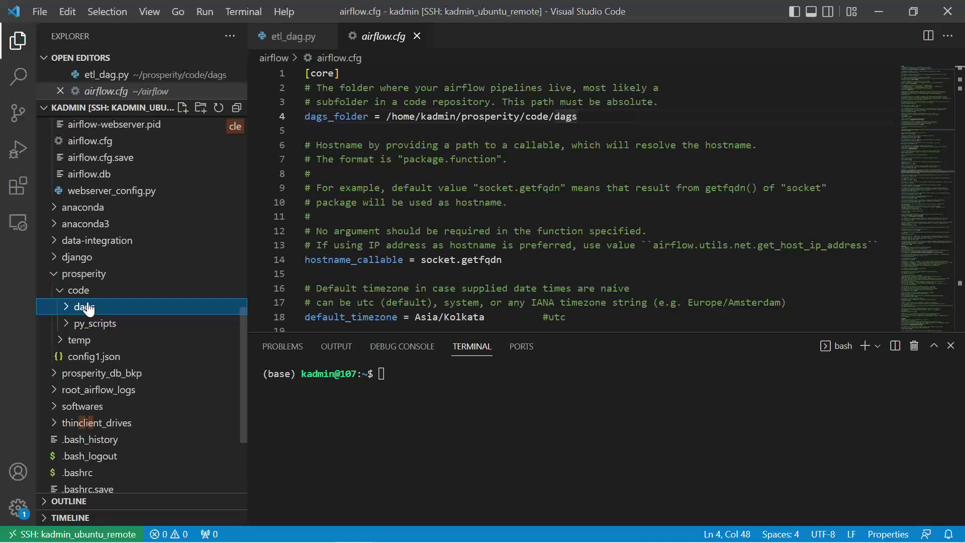
# Close the airflow.cfg tab to leave etl_dag.py open, and check the PowerPoint slideshow
pyautogui.click(416, 37)
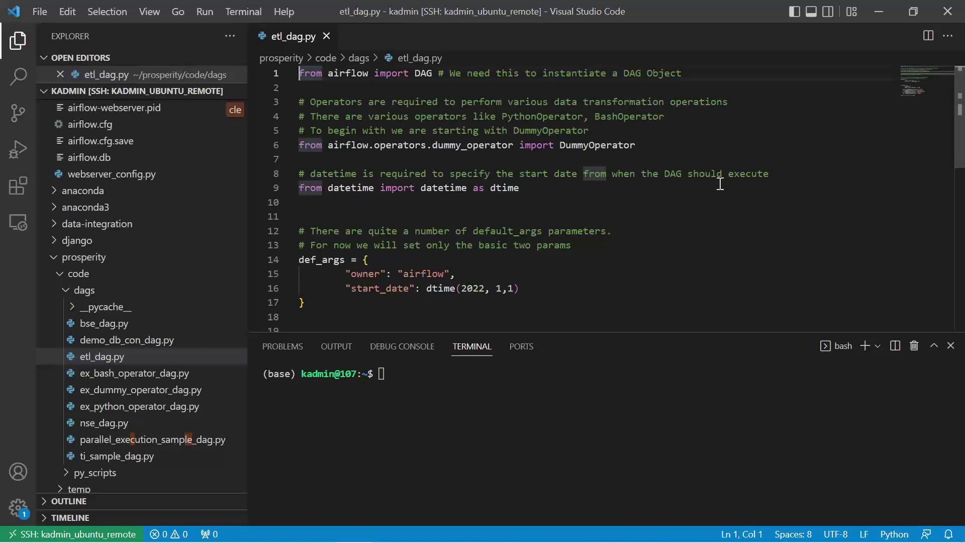
pyautogui.hotkey('alt', 'Tab')
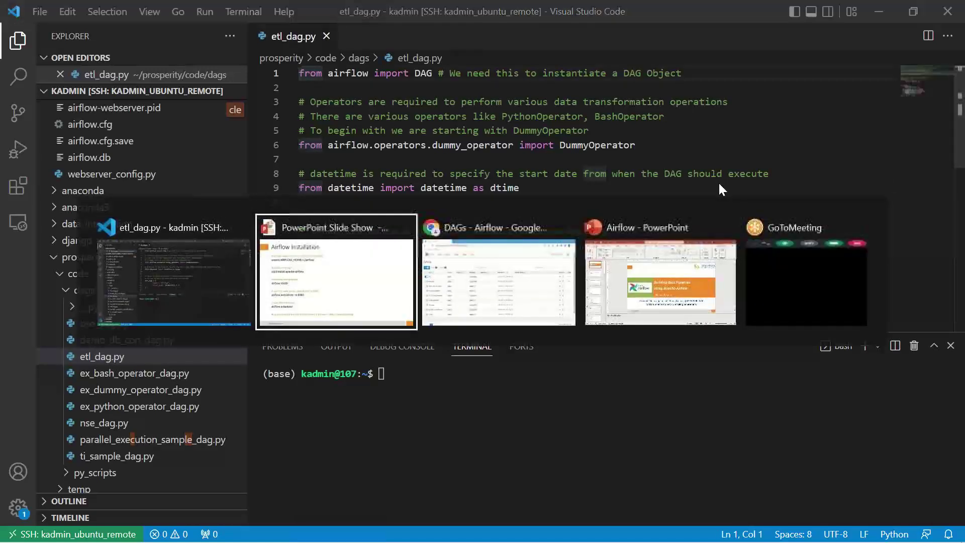
pyautogui.press('Right')
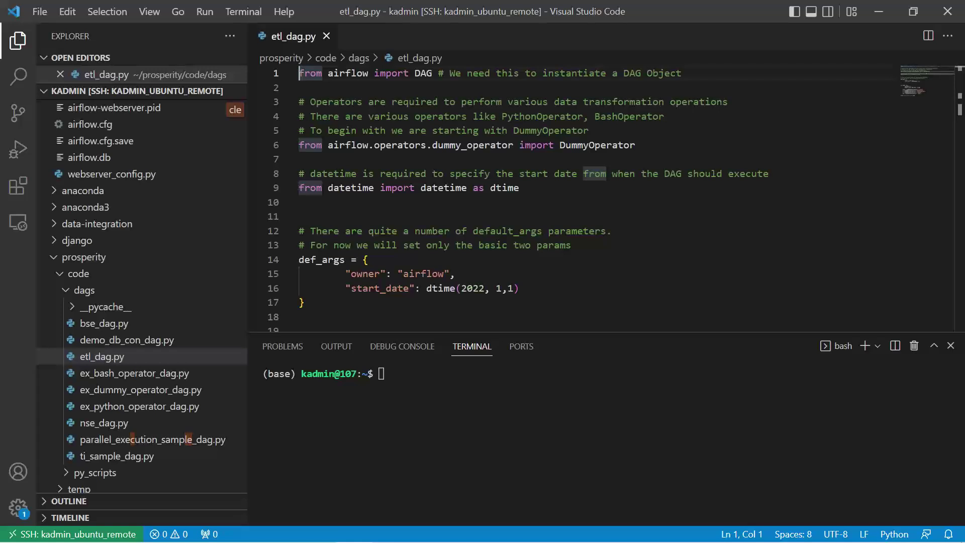
pyautogui.moveTo(299, 73); pyautogui.dragTo(433, 73)
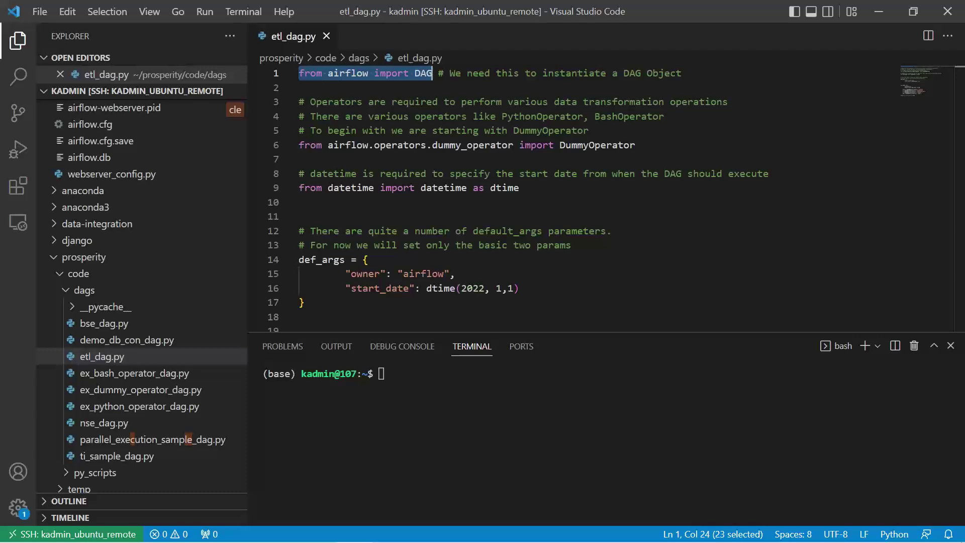
pyautogui.click(301, 146)
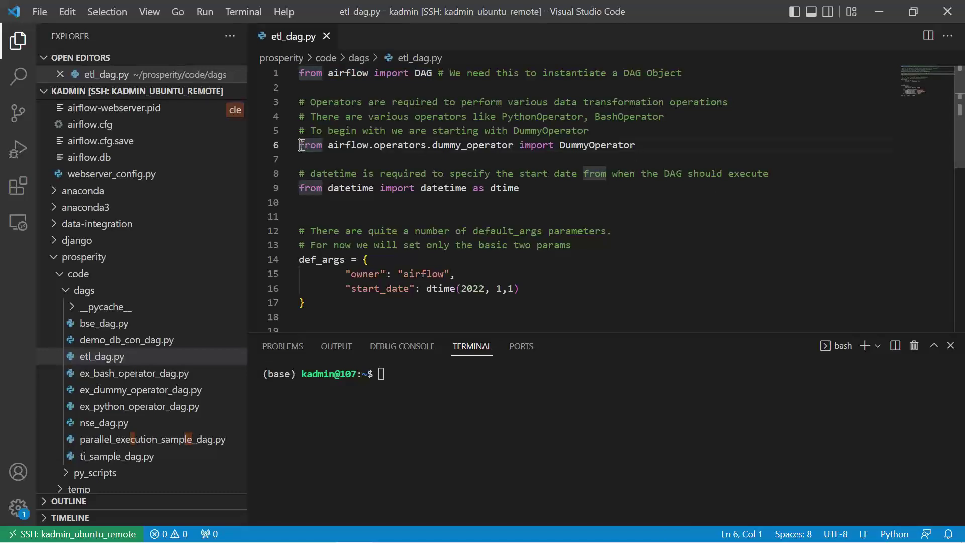
pyautogui.hotkey('shift', 'End')
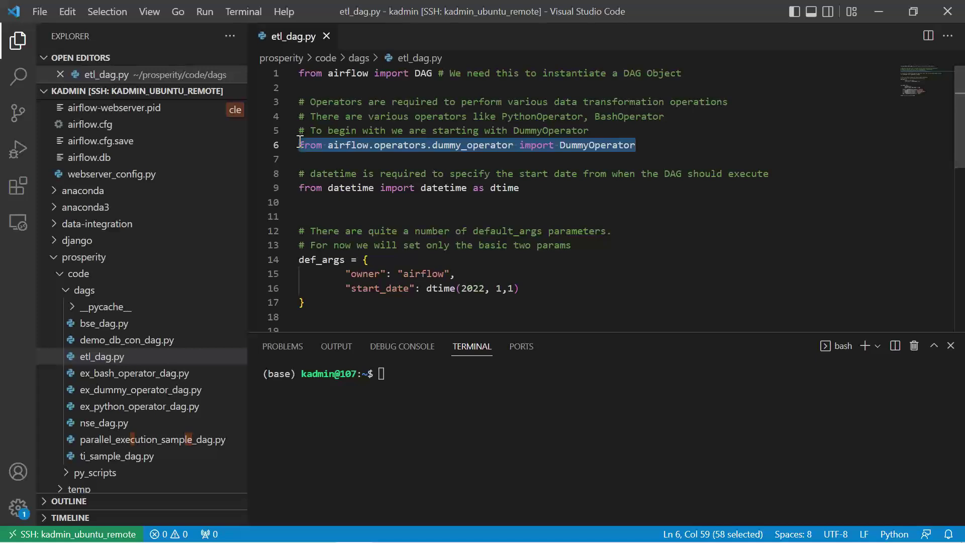
pyautogui.click(524, 115)
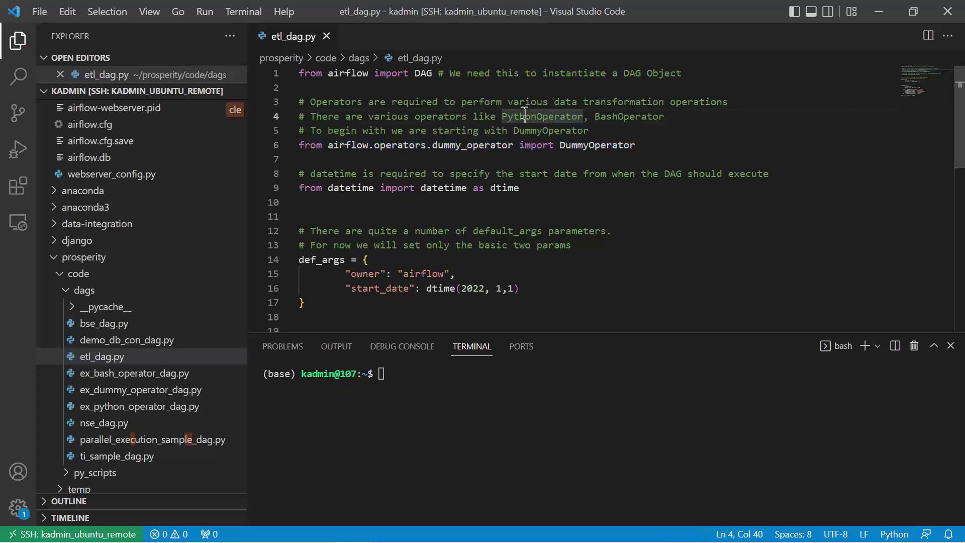
pyautogui.click(613, 116)
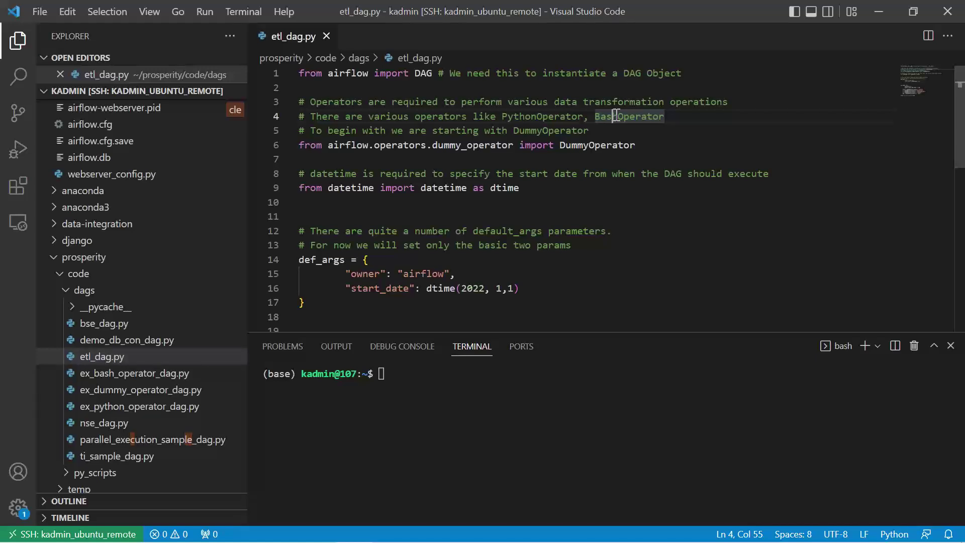
pyautogui.click(658, 145)
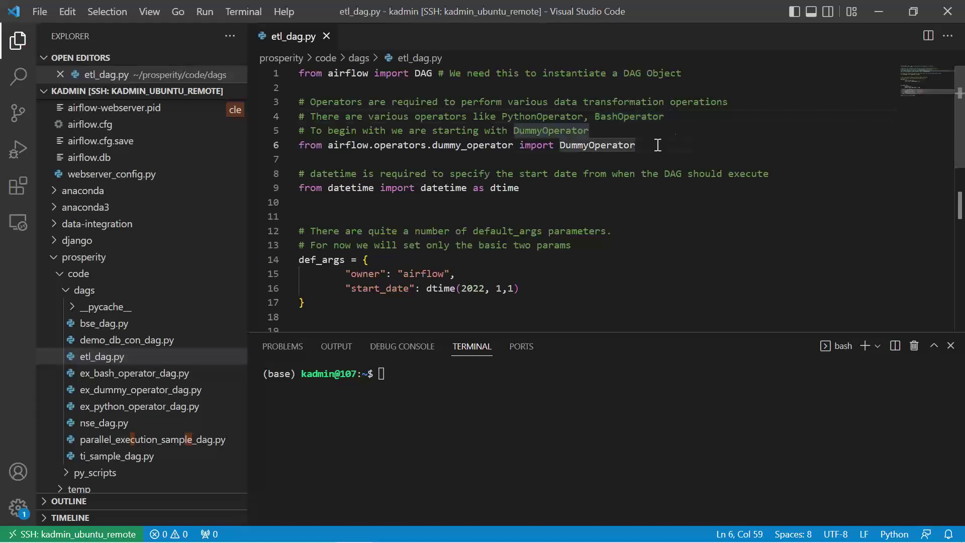
pyautogui.hotkey('shift', 'Home')
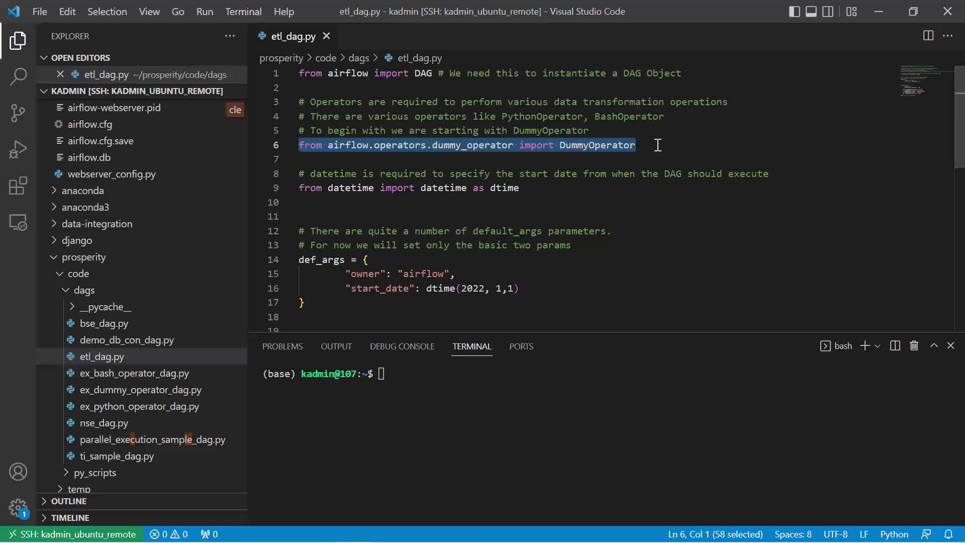
pyautogui.click(537, 189)
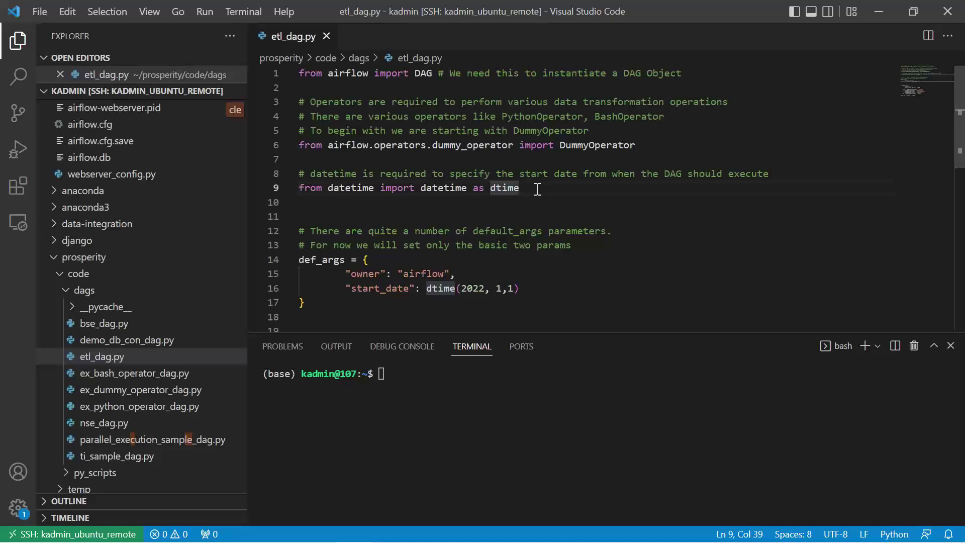
pyautogui.click(424, 289)
pyautogui.press('End')
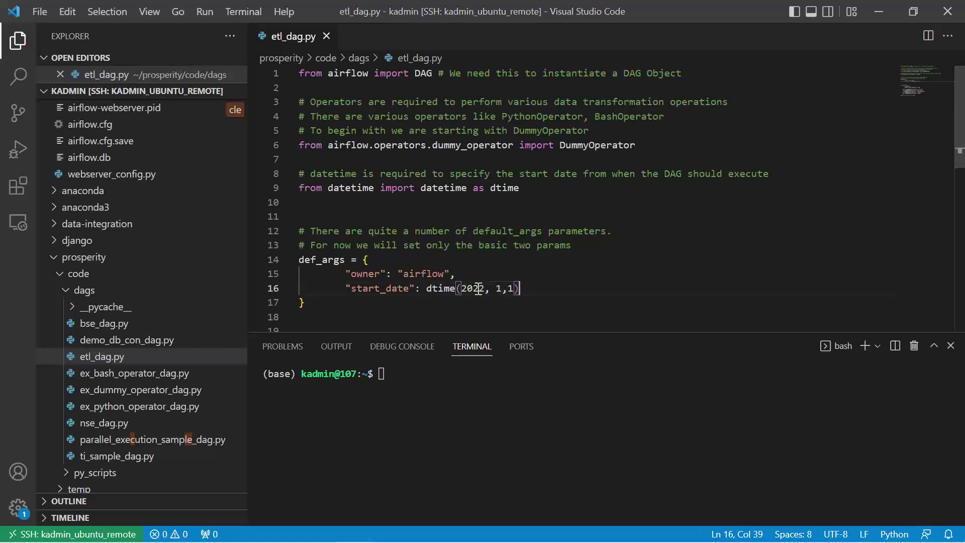
pyautogui.moveTo(478, 289); pyautogui.dragTo(428, 290)
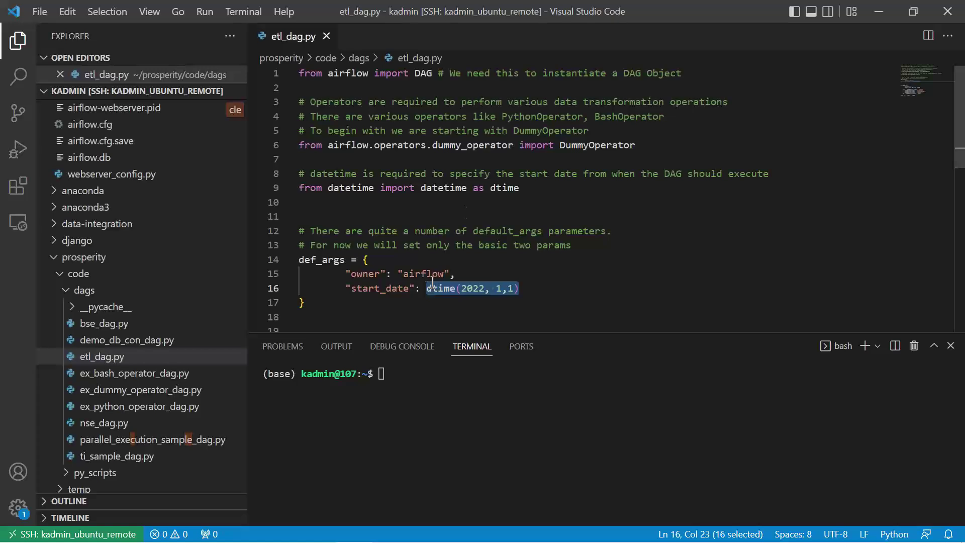
pyautogui.click(439, 187)
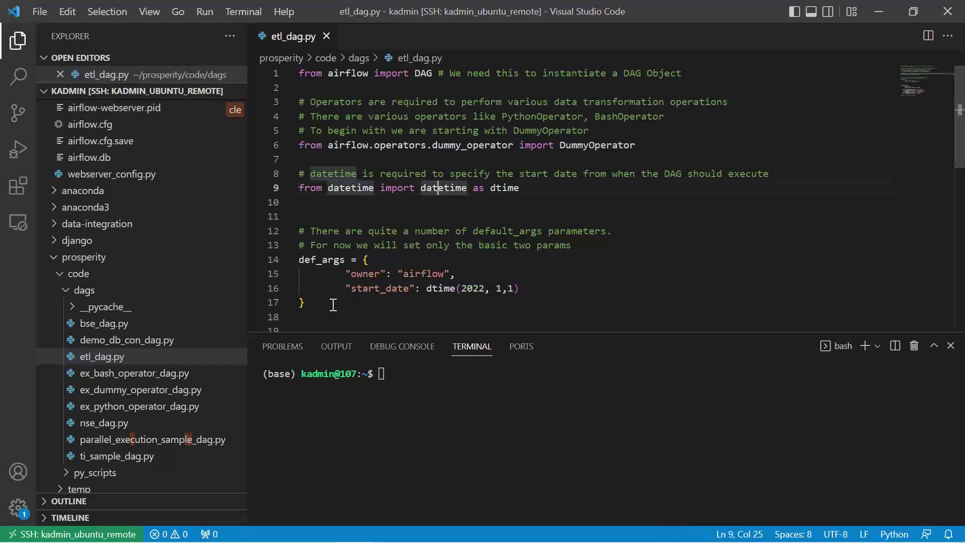
pyautogui.moveTo(334, 303)
pyautogui.mouseDown()
pyautogui.moveTo(302, 259)
pyautogui.moveTo(293, 262)
pyautogui.mouseUp()
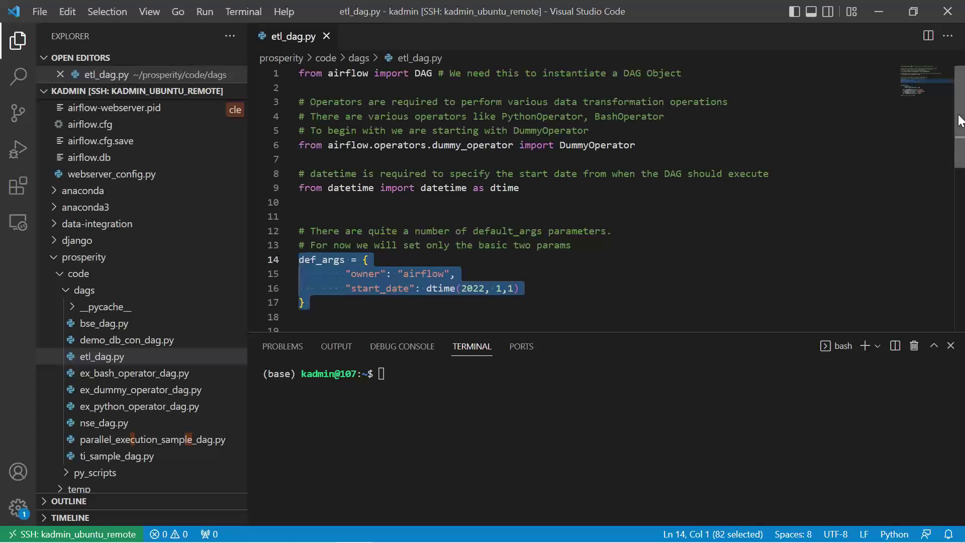
pyautogui.moveTo(960, 121); pyautogui.dragTo(963, 192)
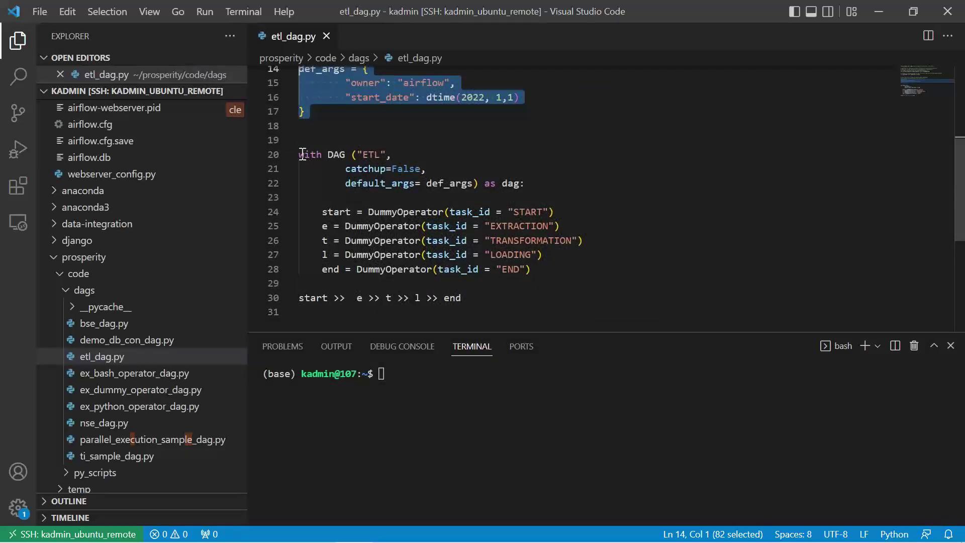
pyautogui.moveTo(300, 155); pyautogui.dragTo(532, 183)
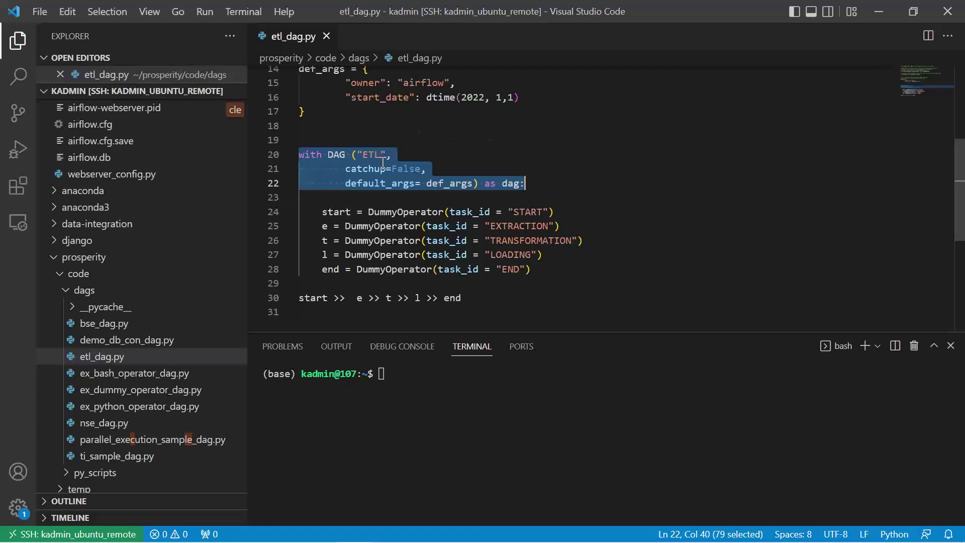
pyautogui.doubleClick(340, 155)
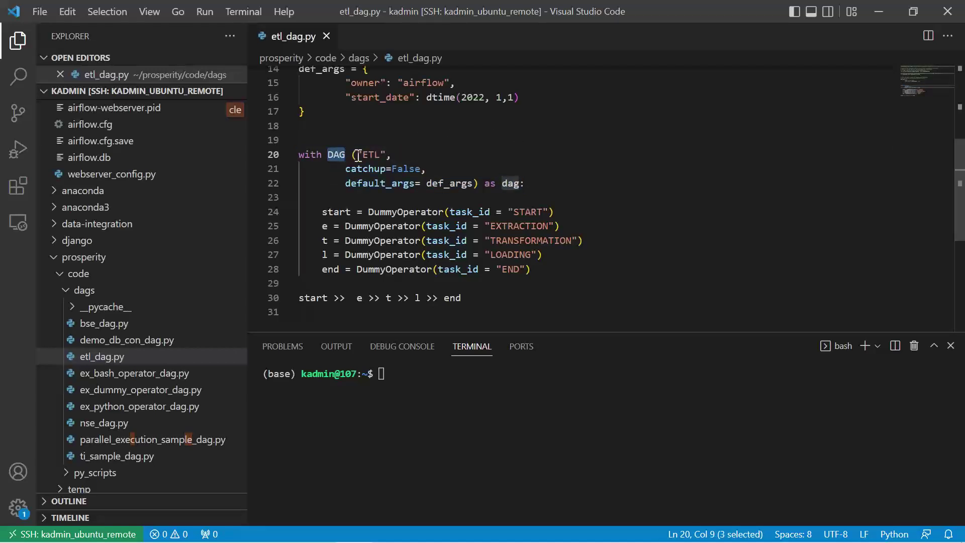
pyautogui.moveTo(358, 155); pyautogui.dragTo(386, 154)
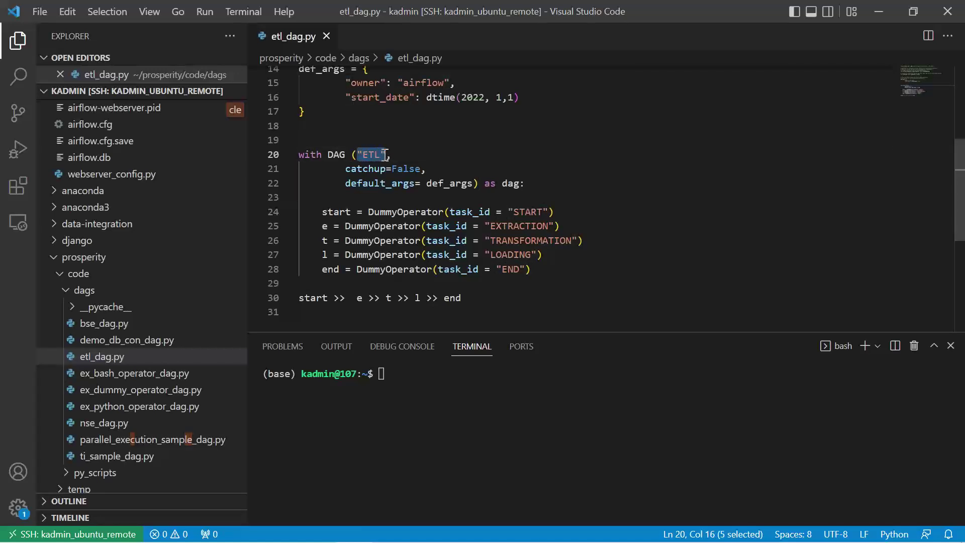
pyautogui.moveTo(346, 168)
pyautogui.mouseDown()
pyautogui.moveTo(412, 184)
pyautogui.moveTo(424, 170)
pyautogui.mouseUp()
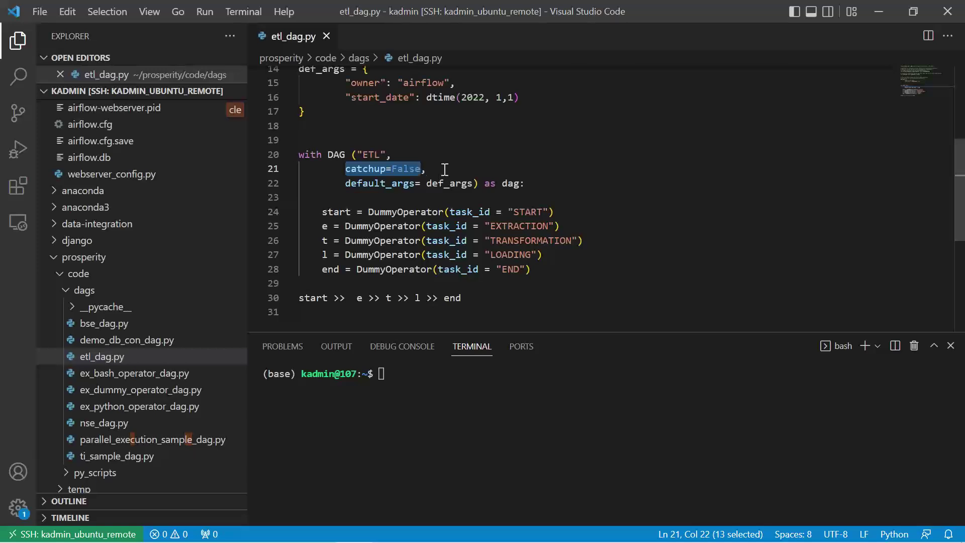
pyautogui.click(445, 172)
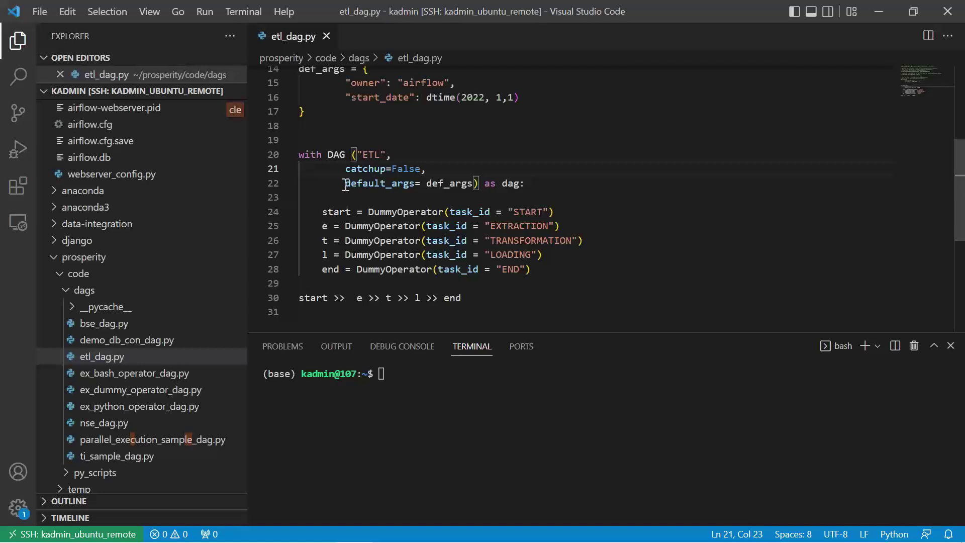
pyautogui.moveTo(345, 184); pyautogui.dragTo(475, 181)
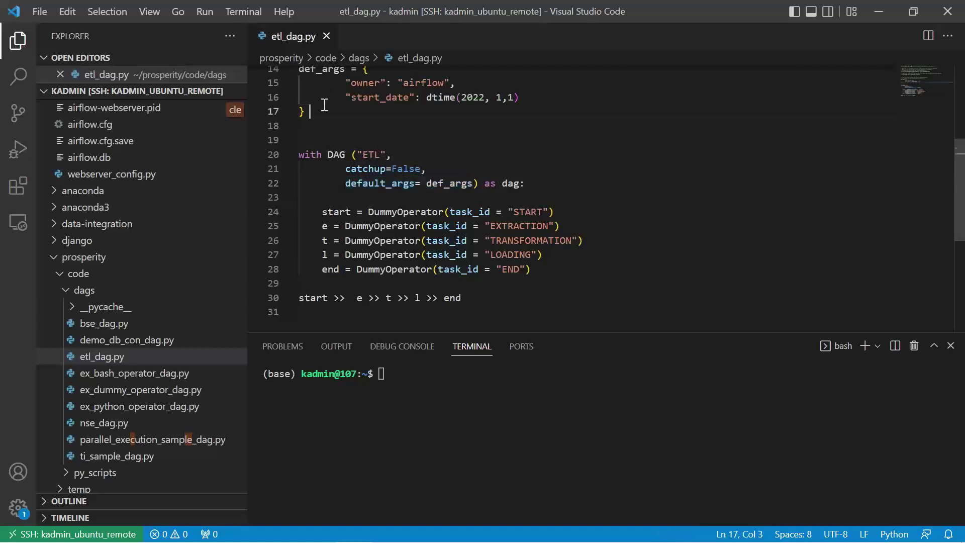
pyautogui.moveTo(305, 111)
pyautogui.mouseDown()
pyautogui.moveTo(304, 88)
pyautogui.moveTo(292, 235)
pyautogui.mouseUp()
pyautogui.press('Down')
pyautogui.press('Down')
pyautogui.press('Down')
pyautogui.press('Down')
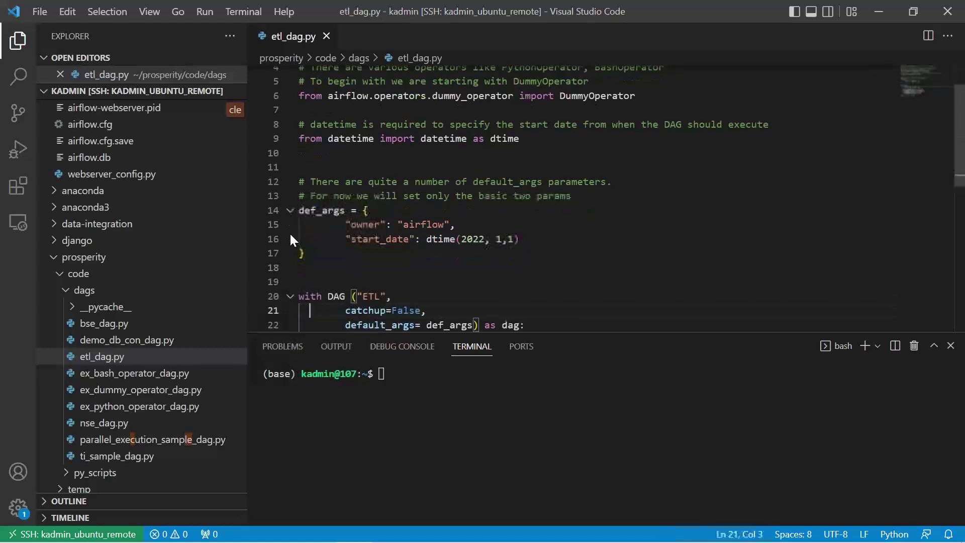
pyautogui.press('Down')
pyautogui.press('Down')
pyautogui.press('Down')
pyautogui.press('Down')
pyautogui.press('Down')
pyautogui.press('Down')
pyautogui.press('Down')
pyautogui.press('Down')
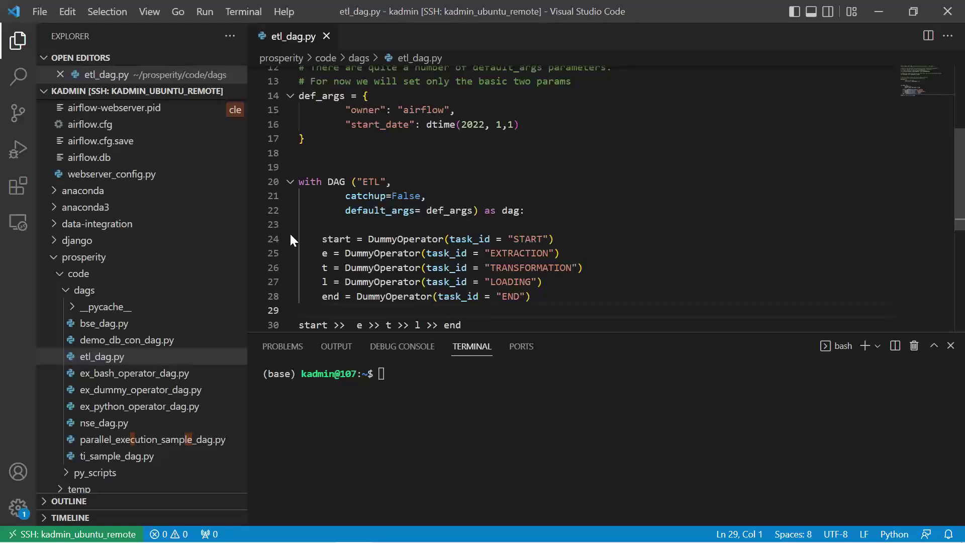
pyautogui.click(323, 239)
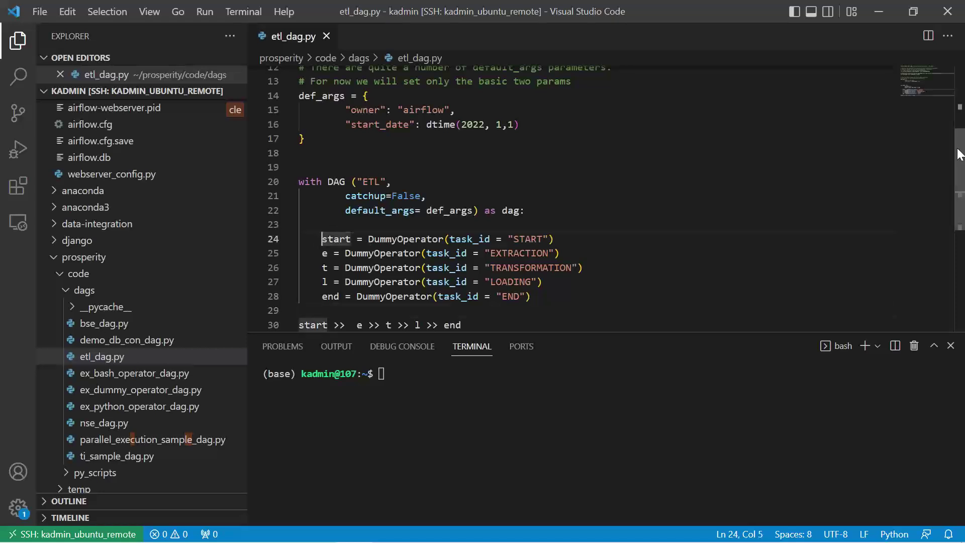
pyautogui.moveTo(960, 153); pyautogui.dragTo(963, 192)
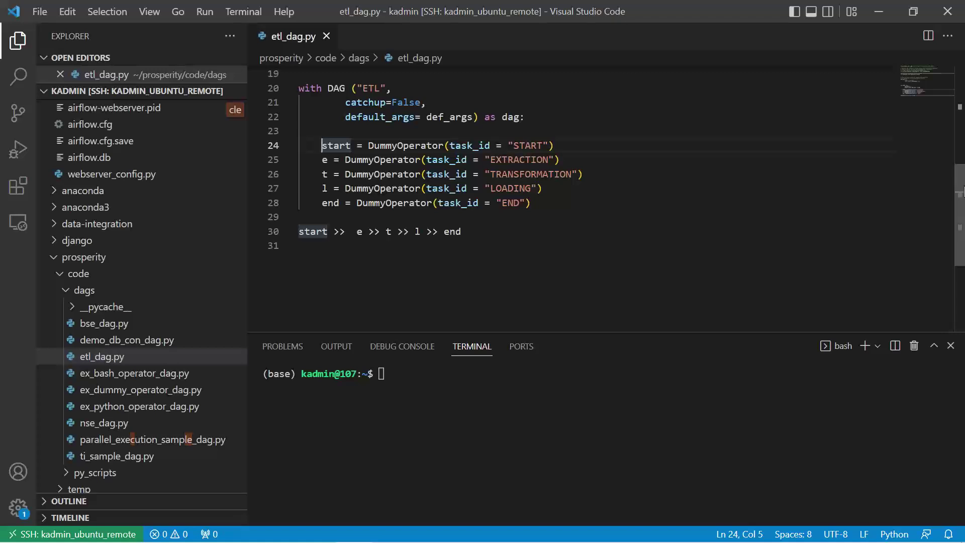
# Select 'Dummy' in the start task's DummyOperator on line 24 to retype it as Python
pyautogui.press('Right')
pyautogui.press('Right')
pyautogui.press('Right')
pyautogui.press('Right')
pyautogui.press('Right')
pyautogui.press('Right')
pyautogui.press('Right')
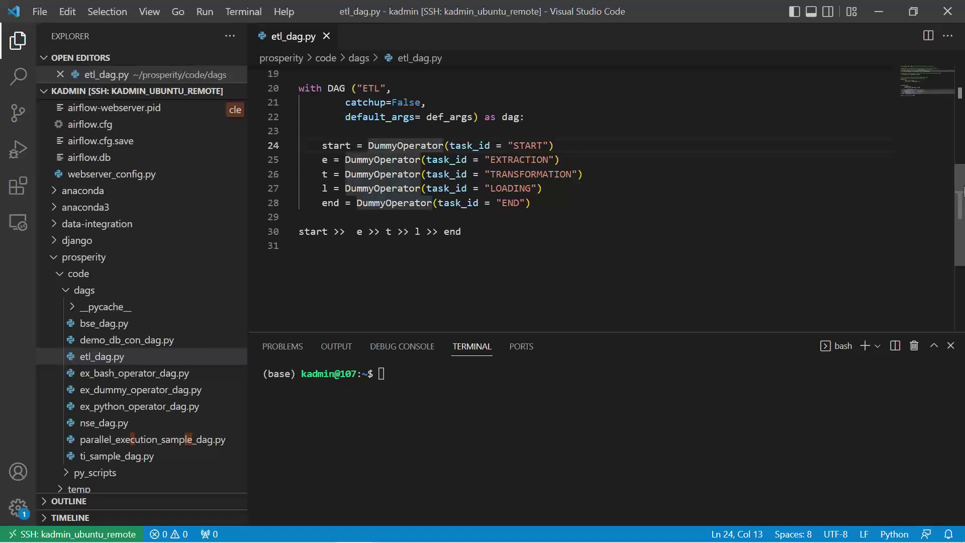
pyautogui.hotkey('shift', 'Right')
pyautogui.hotkey('shift', 'Right')
pyautogui.hotkey('shift', 'Right')
pyautogui.hotkey('shift', 'Right')
pyautogui.write('P')
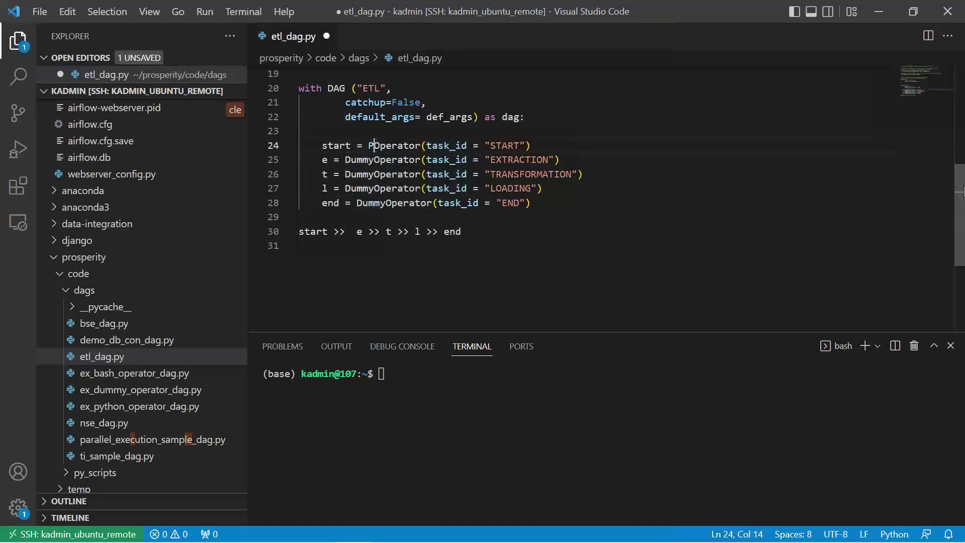
pyautogui.write('ython')
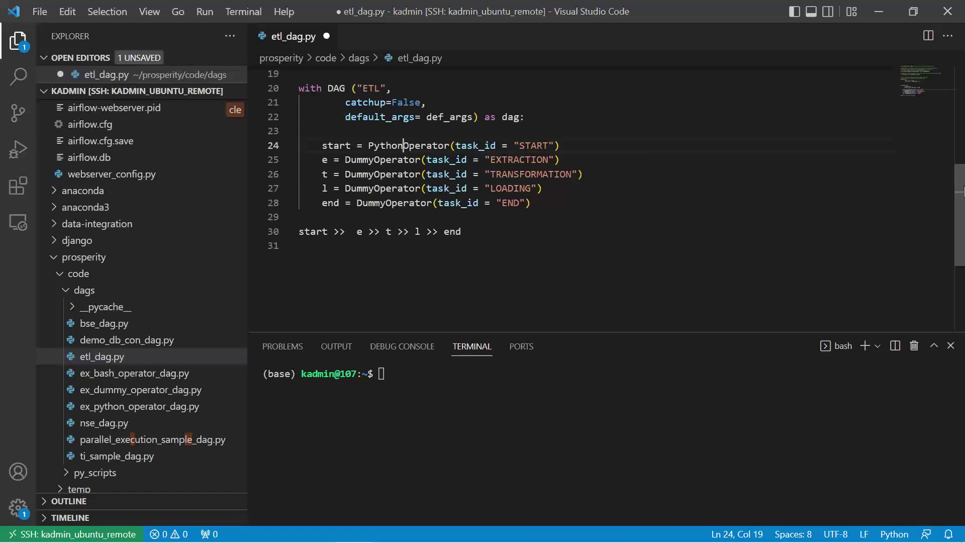
# Delete 'Python' from the start task's PythonOperator on line 24
pyautogui.press('BackSpace')
pyautogui.press('BackSpace')
pyautogui.press('BackSpace')
pyautogui.press('BackSpace')
pyautogui.press('BackSpace')
pyautogui.press('BackSpace')
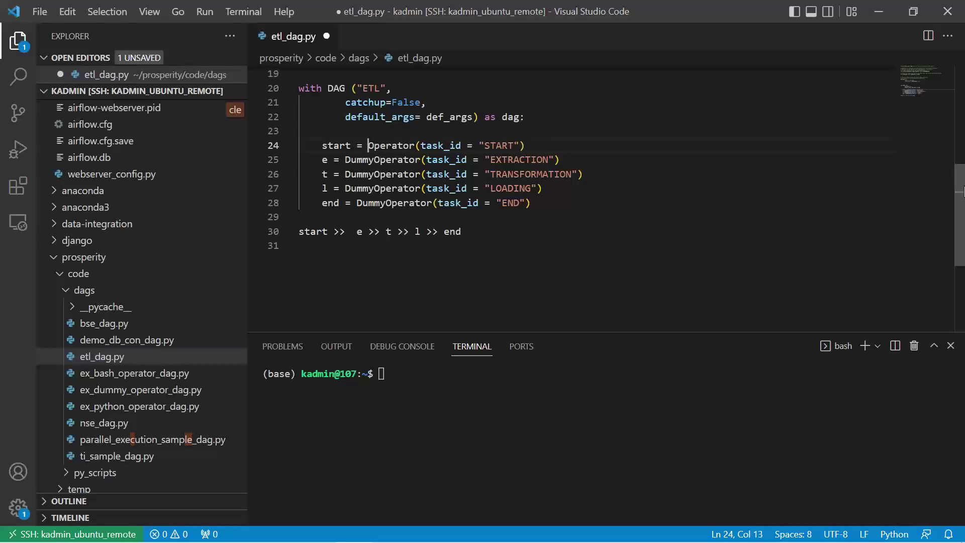
pyautogui.write('D')
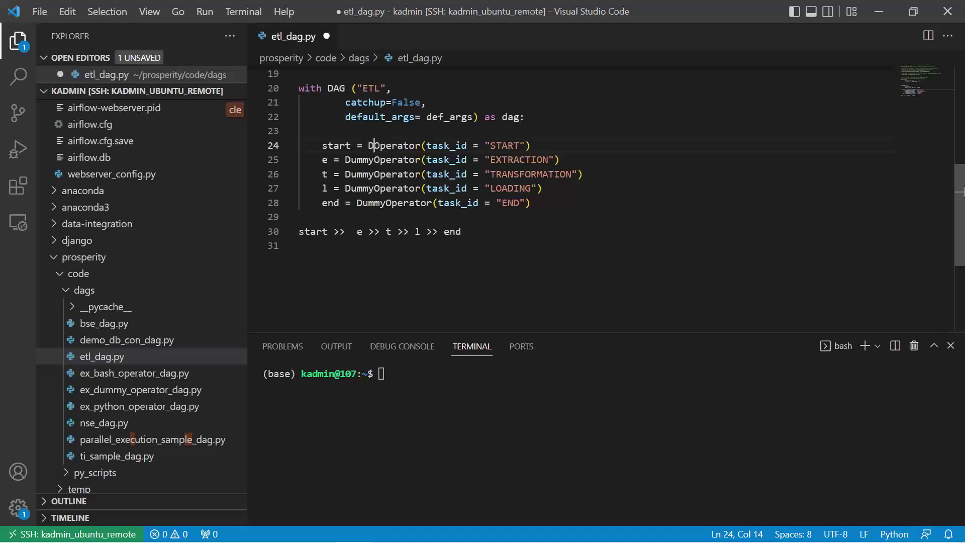
pyautogui.write('ummy')
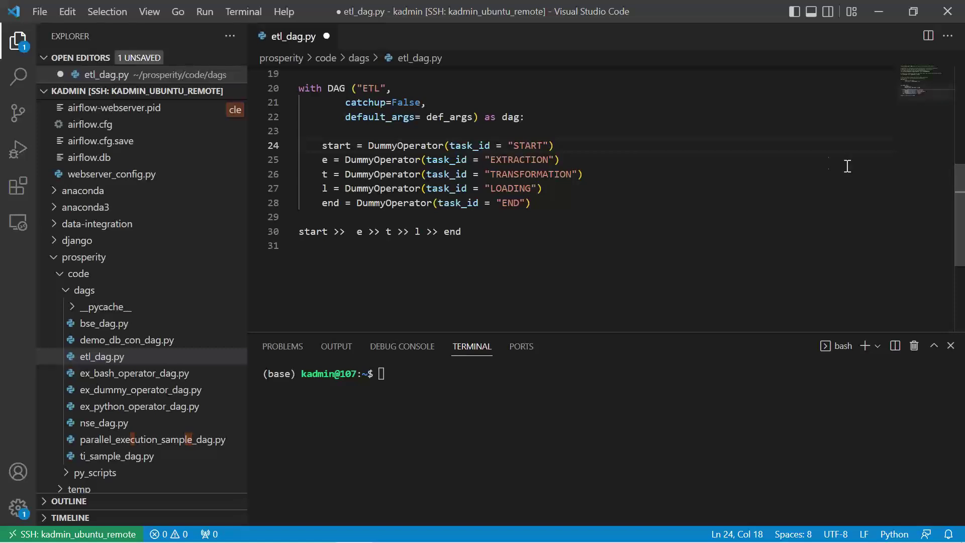
pyautogui.moveTo(323, 145); pyautogui.dragTo(538, 151)
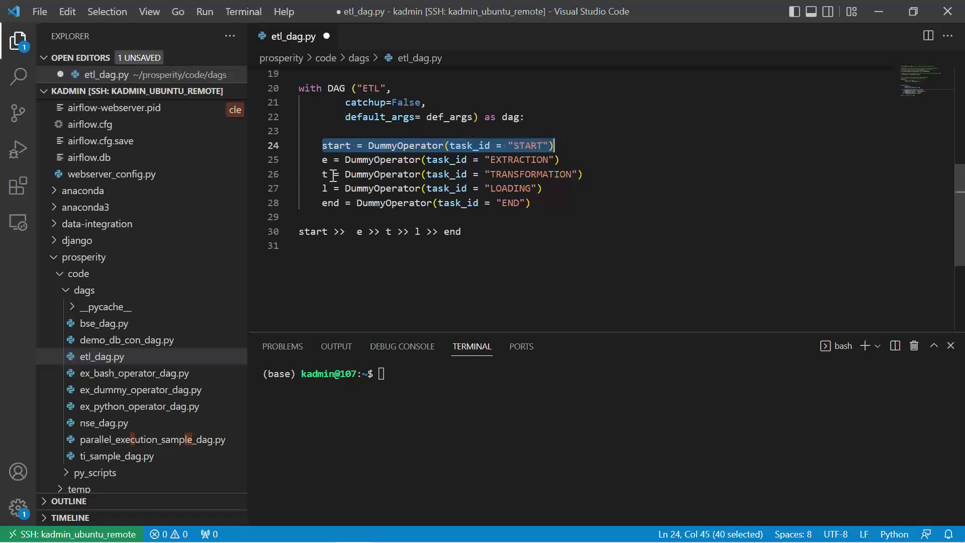
pyautogui.moveTo(323, 161); pyautogui.dragTo(581, 160)
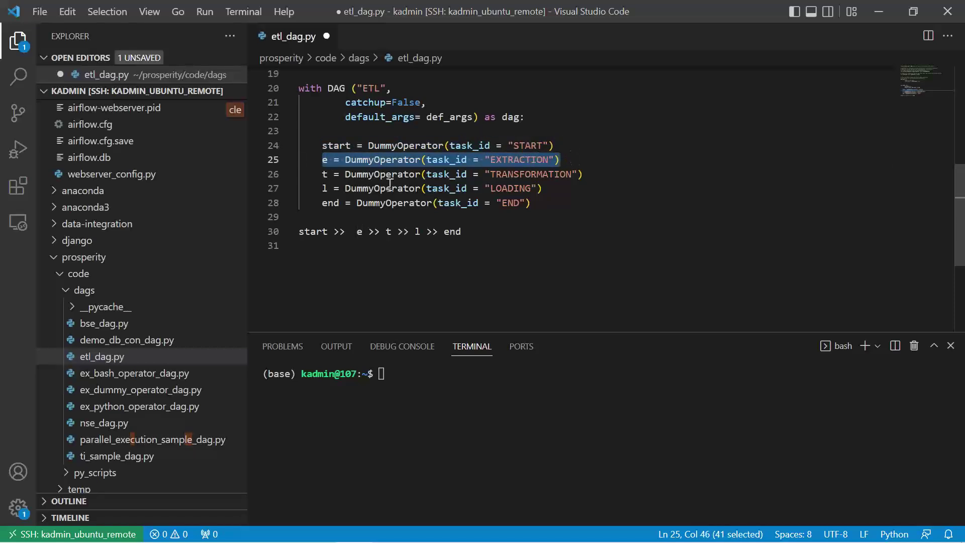
pyautogui.moveTo(323, 174); pyautogui.dragTo(583, 174)
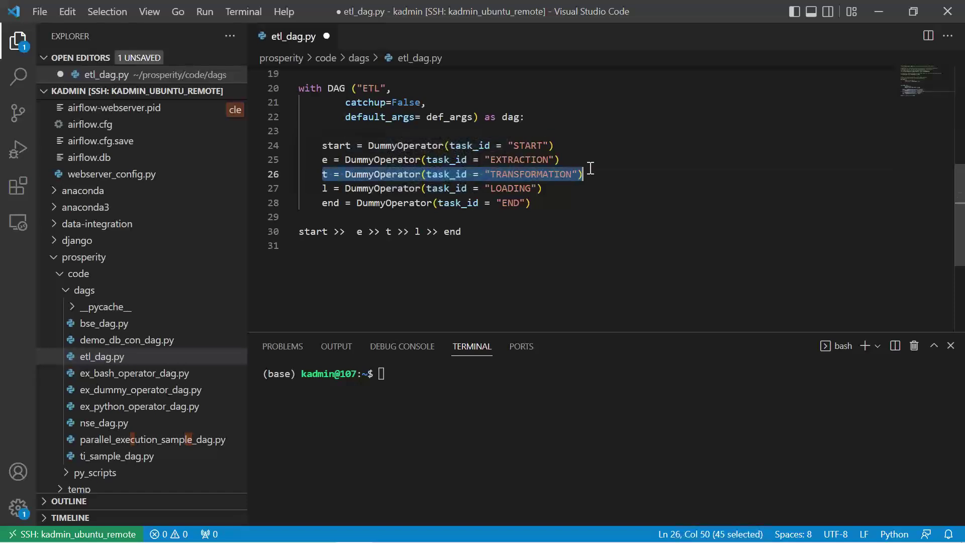
pyautogui.click(317, 188)
pyautogui.moveTo(324, 188); pyautogui.dragTo(543, 188)
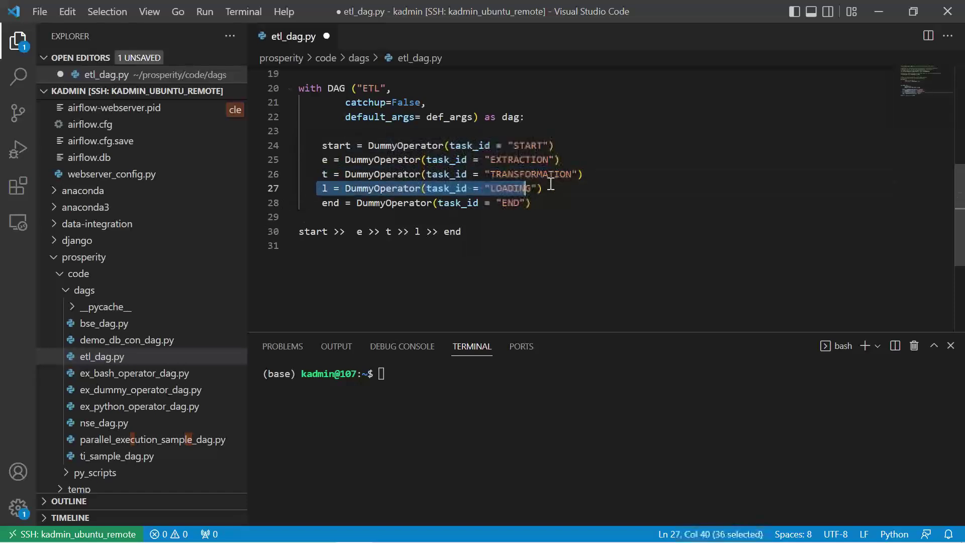
pyautogui.click(323, 203)
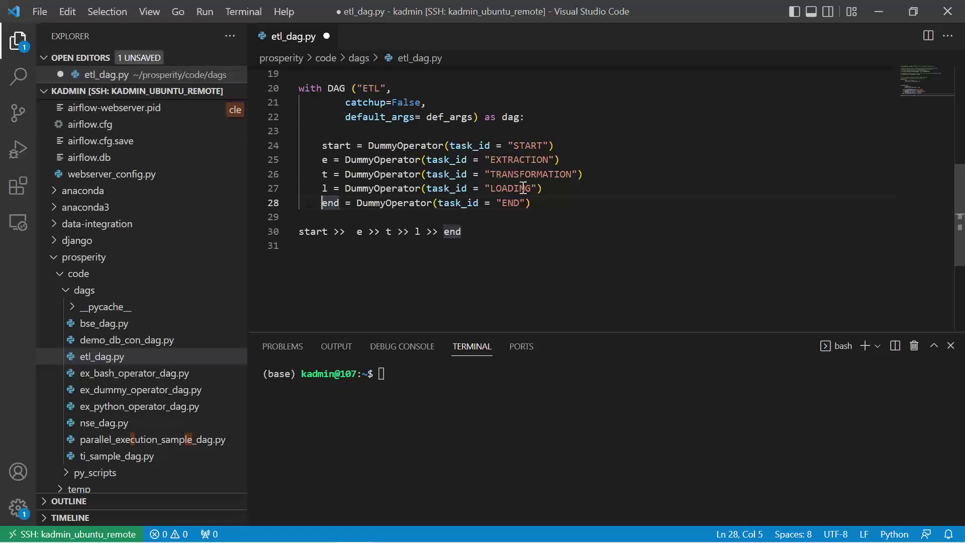
pyautogui.click(488, 231)
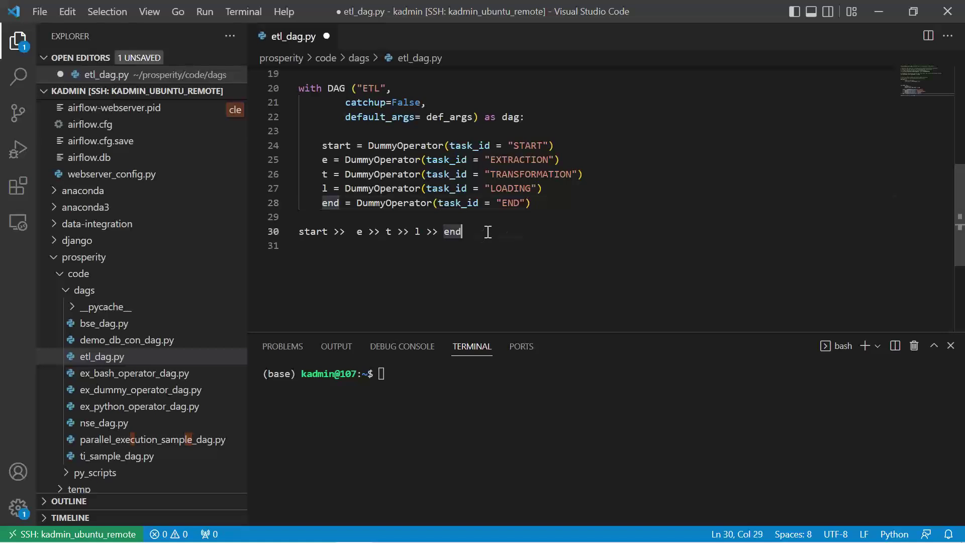
pyautogui.hotkey('shift', 'Home')
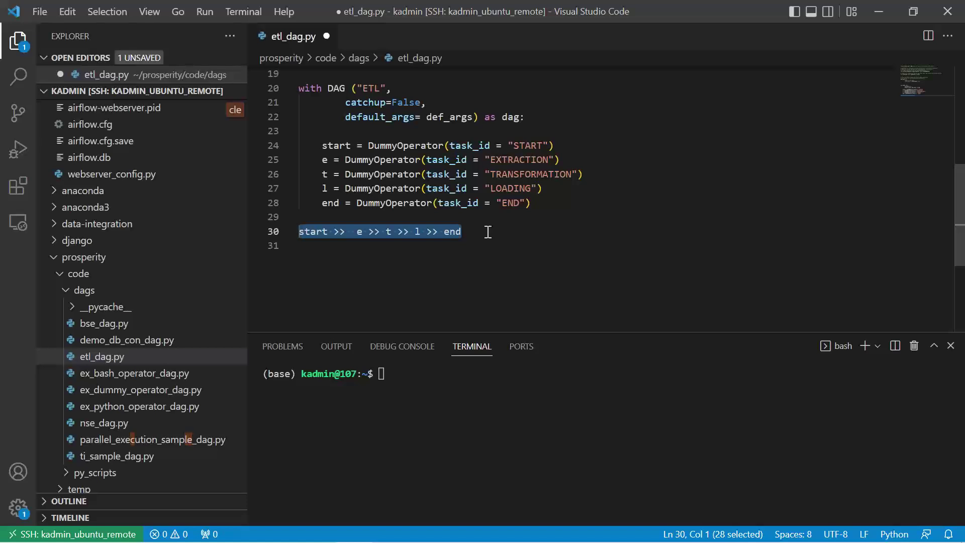
pyautogui.click(400, 256)
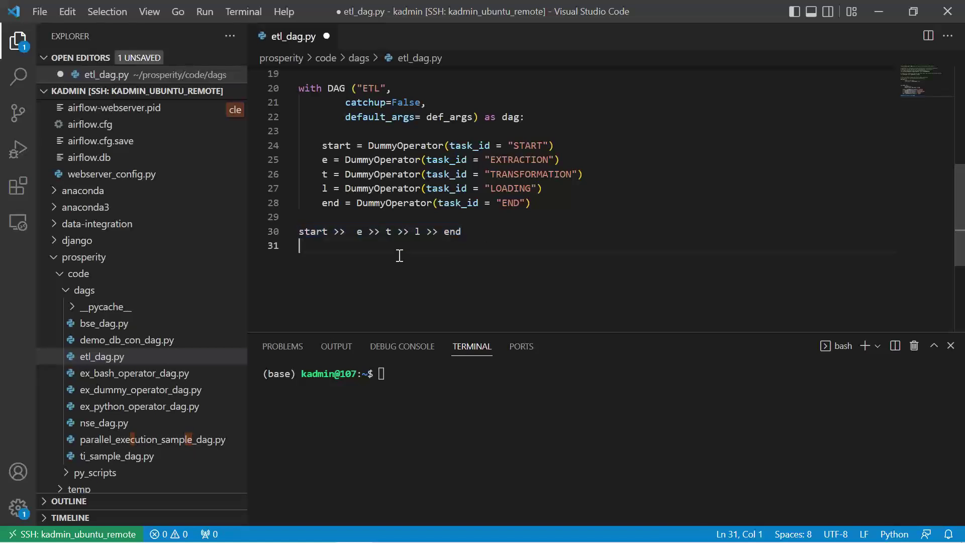
pyautogui.doubleClick(318, 235)
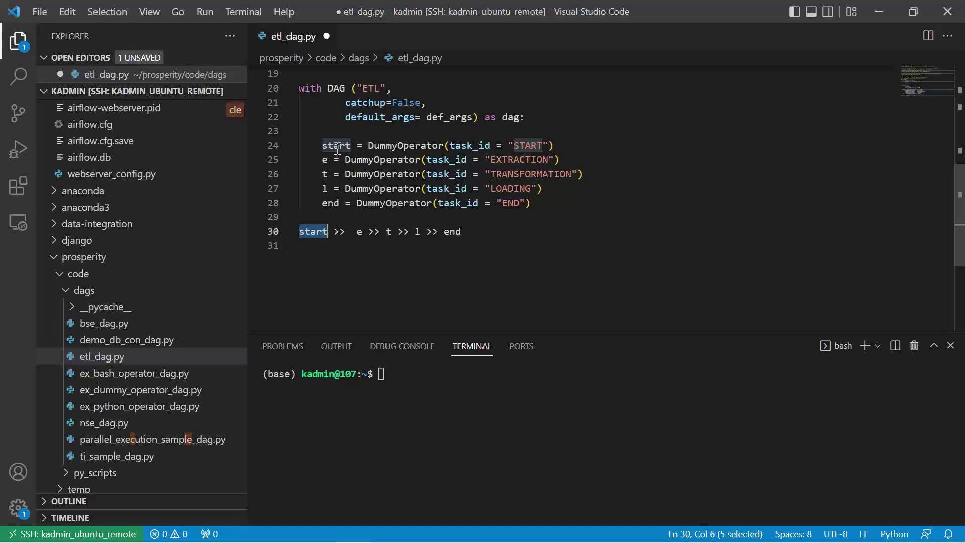
pyautogui.doubleClick(359, 231)
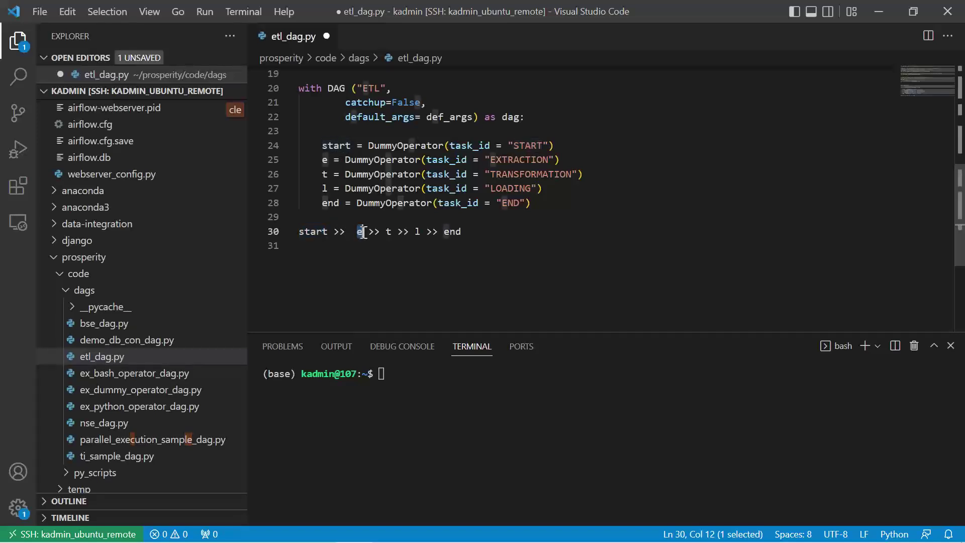
pyautogui.doubleClick(389, 232)
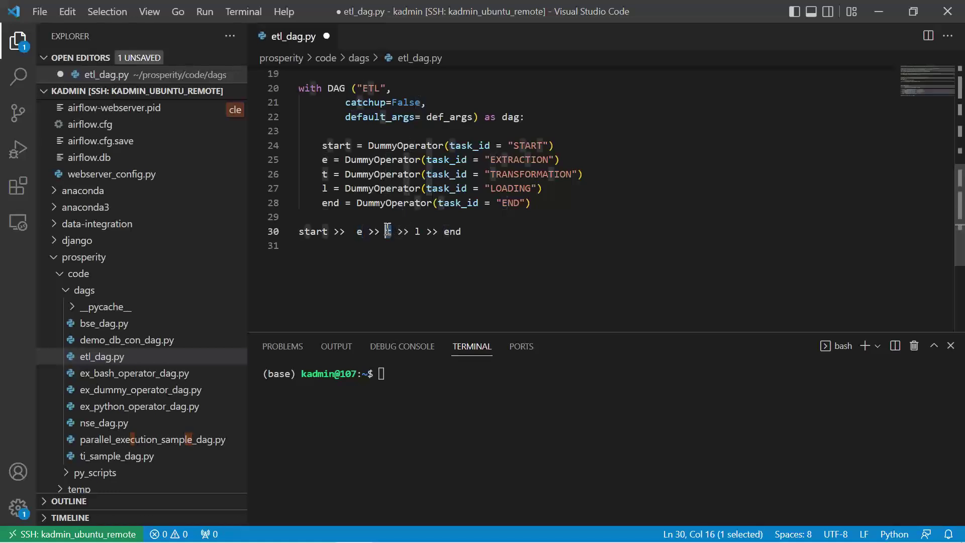
pyautogui.doubleClick(417, 232)
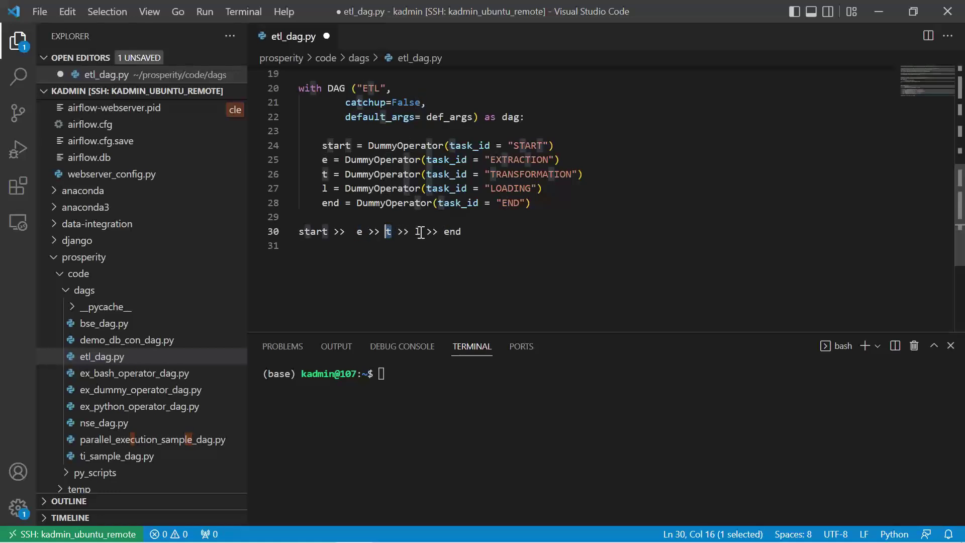
pyautogui.click(470, 232)
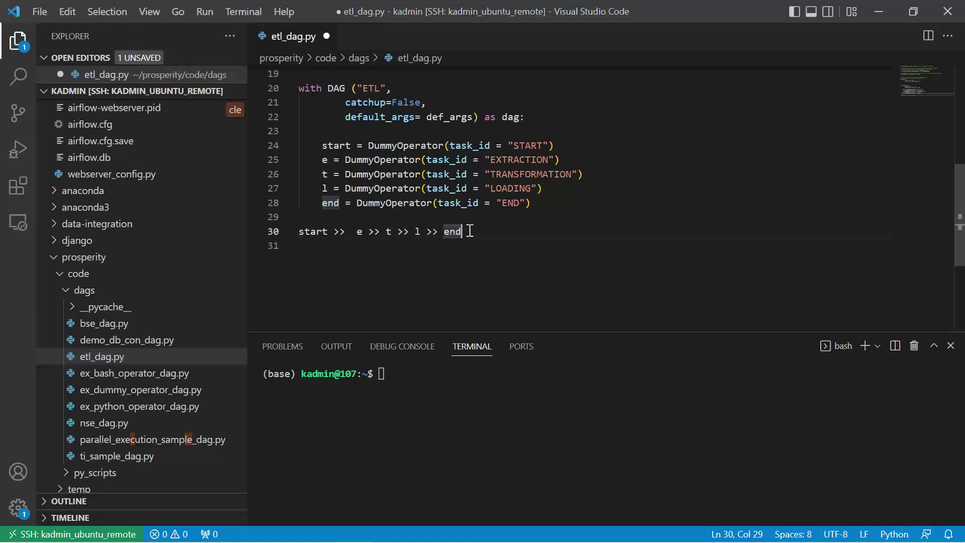
# Paste a copy of the dependency chain below and reorder it to start >> e >> l >> t >> end
pyautogui.hotkey('shift', 'Home')
pyautogui.hotkey('ctrl', 'c')
pyautogui.press('End')
pyautogui.press('Return')
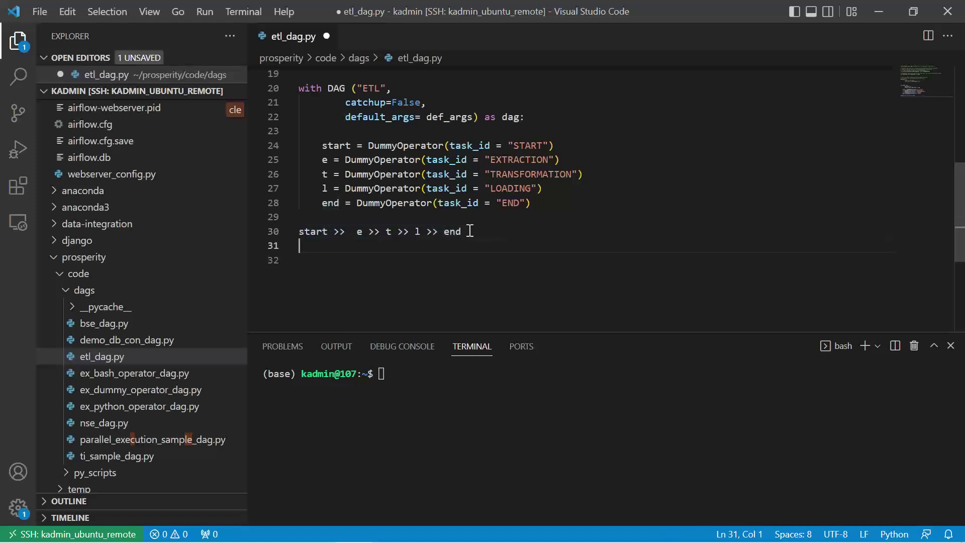
pyautogui.hotkey('ctrl', 'v')
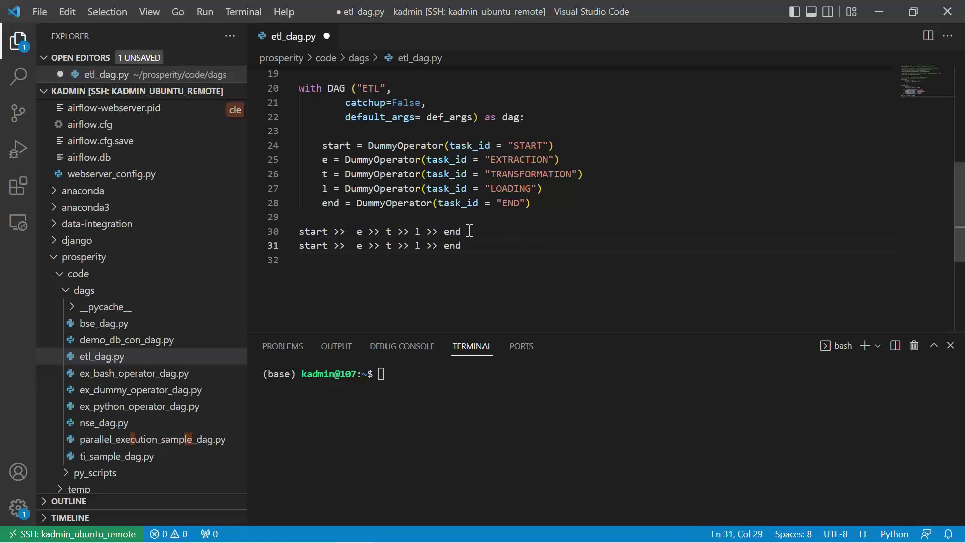
pyautogui.press('Left')
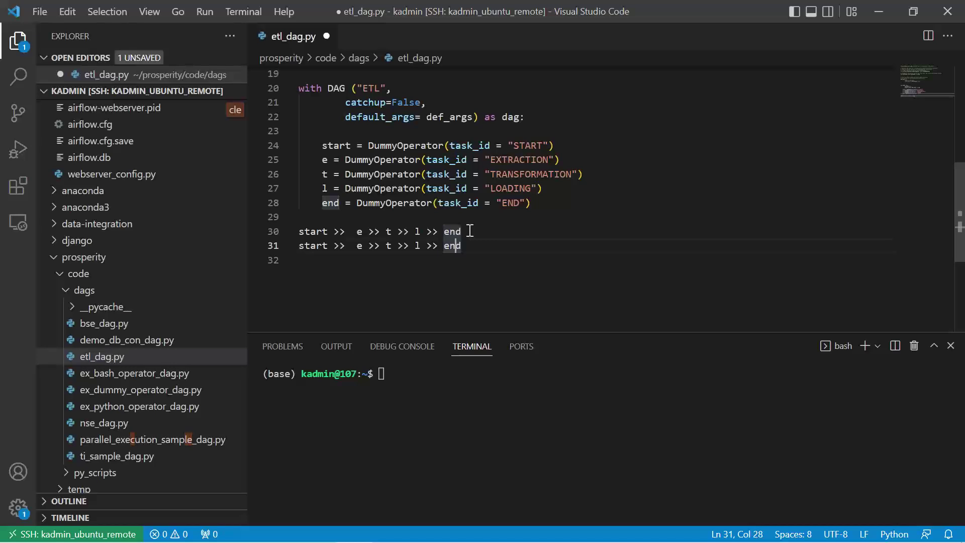
pyautogui.press('Left')
pyautogui.press('Left')
pyautogui.press('Left')
pyautogui.press('Left')
pyautogui.press('Left')
pyautogui.press('Left')
pyautogui.press('Left')
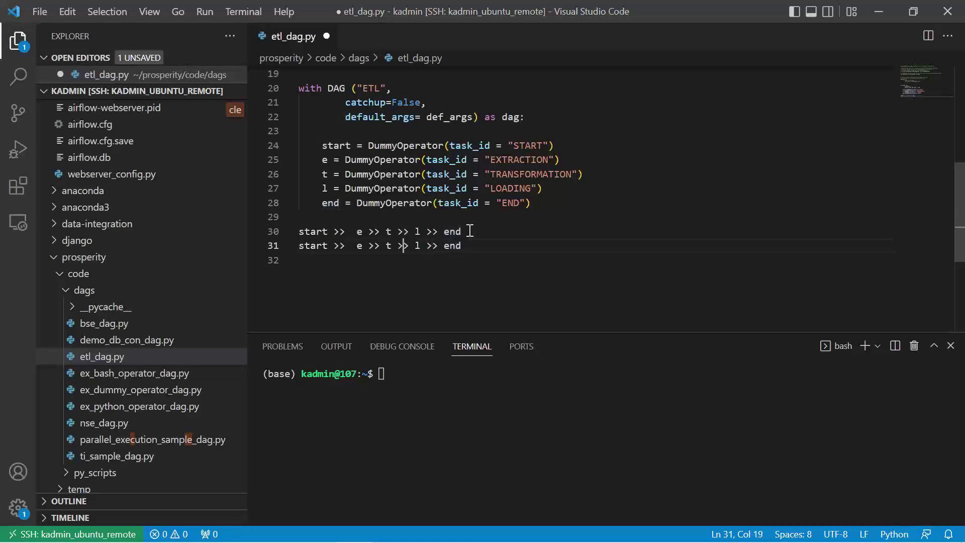
pyautogui.press('Left')
pyautogui.press('Left')
pyautogui.press('Left')
pyautogui.press('Left')
pyautogui.press('Left')
pyautogui.press('Left')
pyautogui.press('Right')
pyautogui.press('Right')
pyautogui.press('Right')
pyautogui.press('Right')
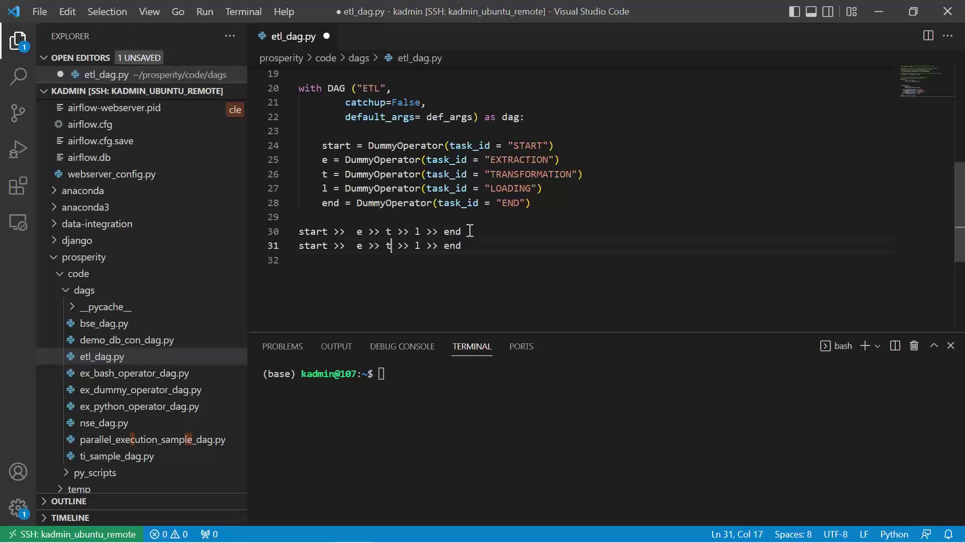
pyautogui.press('BackSpace')
pyautogui.write('l')
pyautogui.press('Right')
pyautogui.press('Right')
pyautogui.press('Right')
pyautogui.press('Right')
pyautogui.press('Right')
pyautogui.press('BackSpace')
pyautogui.write('t')
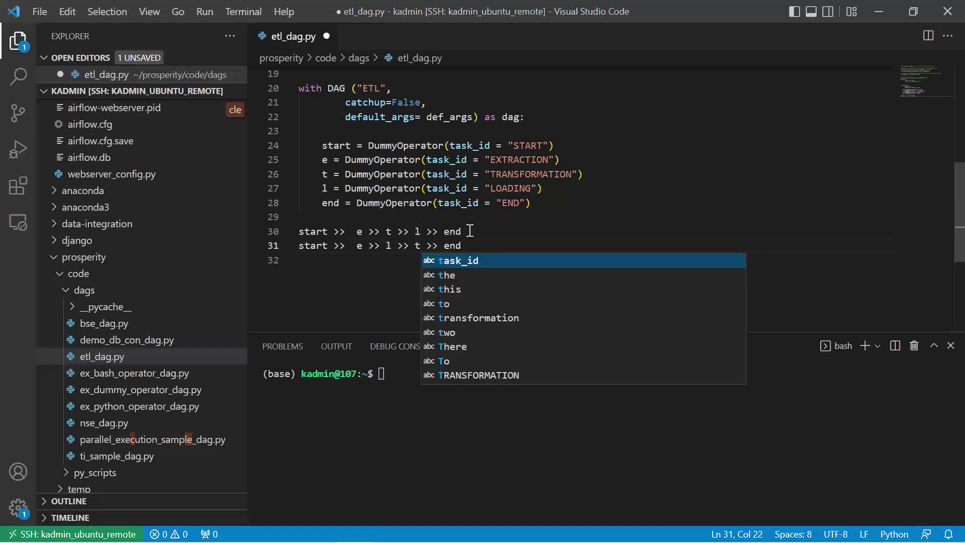
# Comment out the new chain on line 31 and save etl_dag.py
pyautogui.press('Escape')
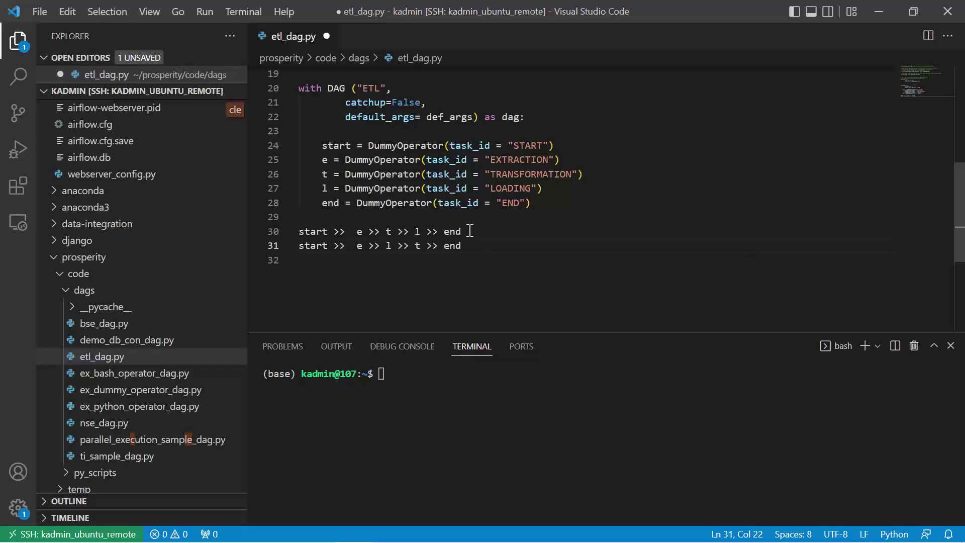
pyautogui.press('Home')
pyautogui.write('#')
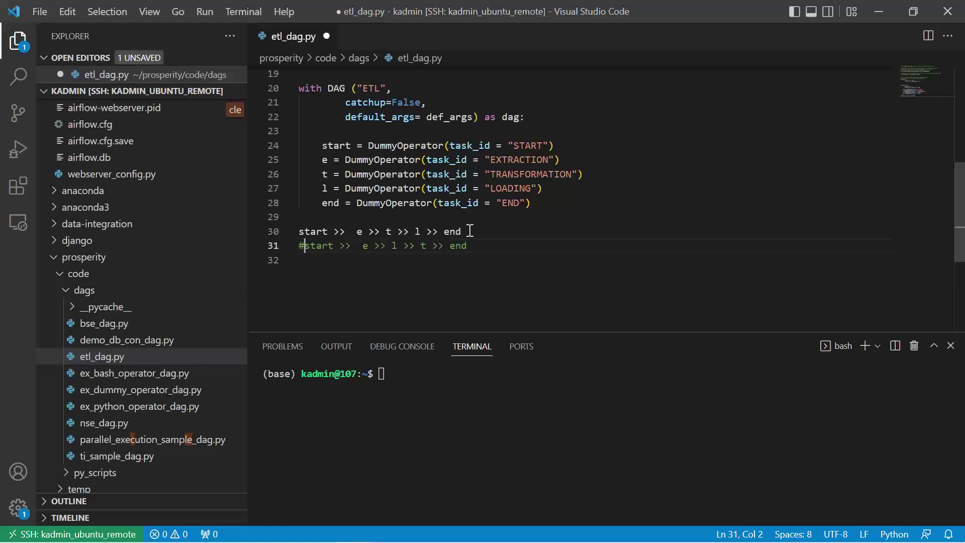
pyautogui.hotkey('ctrl', 's')
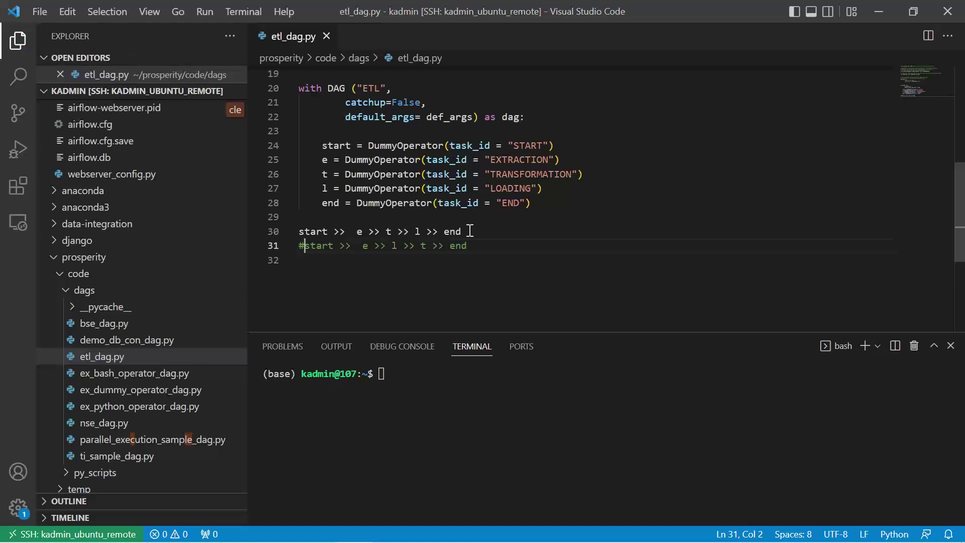
pyautogui.moveTo(326, 37)
pyautogui.press('BackSpace')
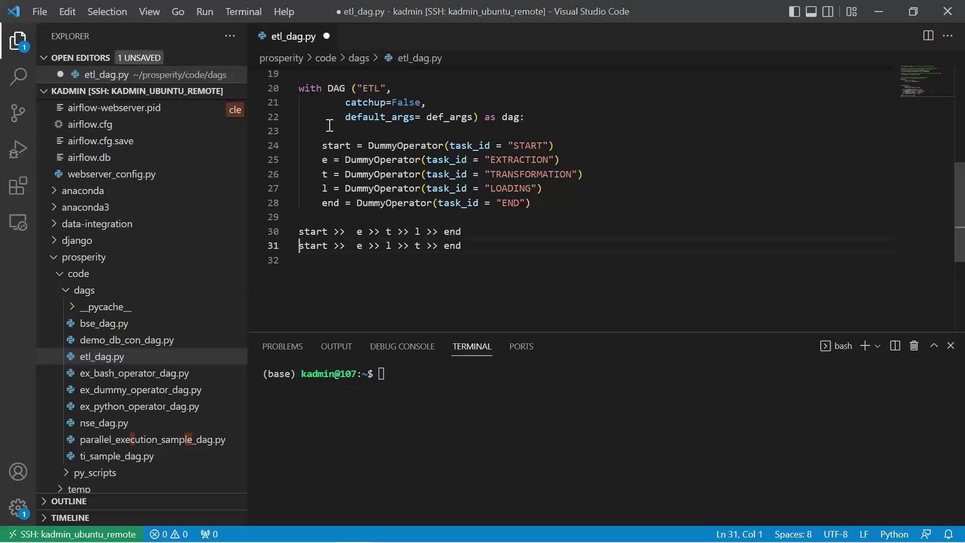
pyautogui.hotkey('ctrl', 's')
pyautogui.write('#')
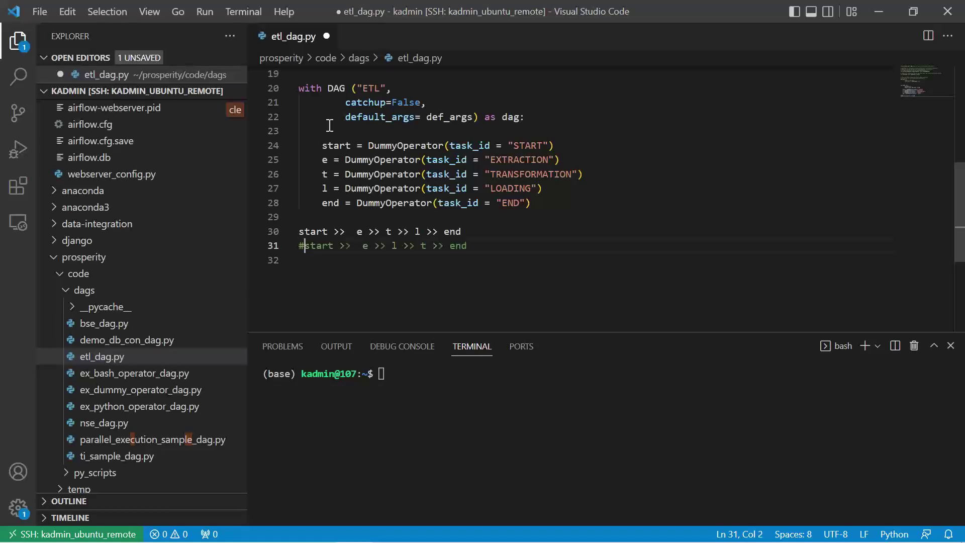
pyautogui.hotkey('ctrl', 's')
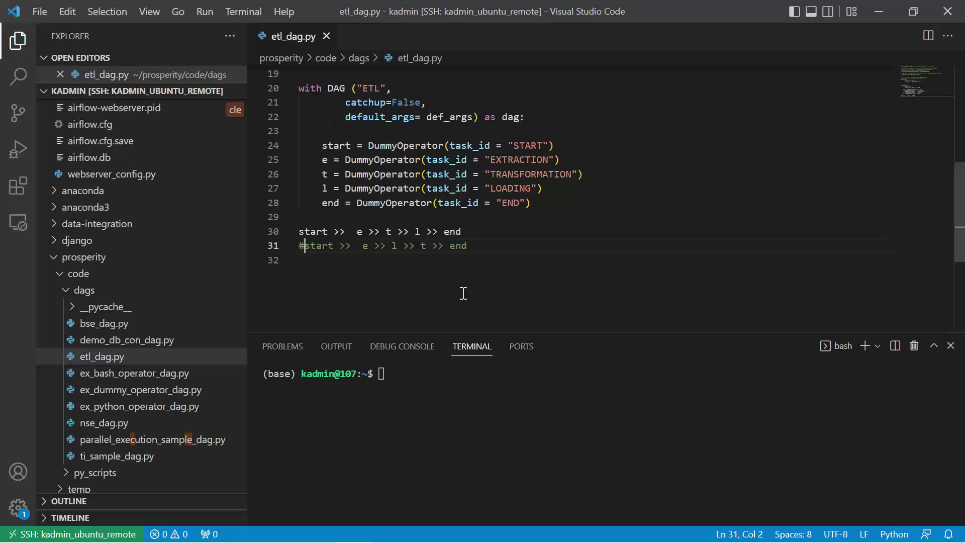
pyautogui.click(427, 378)
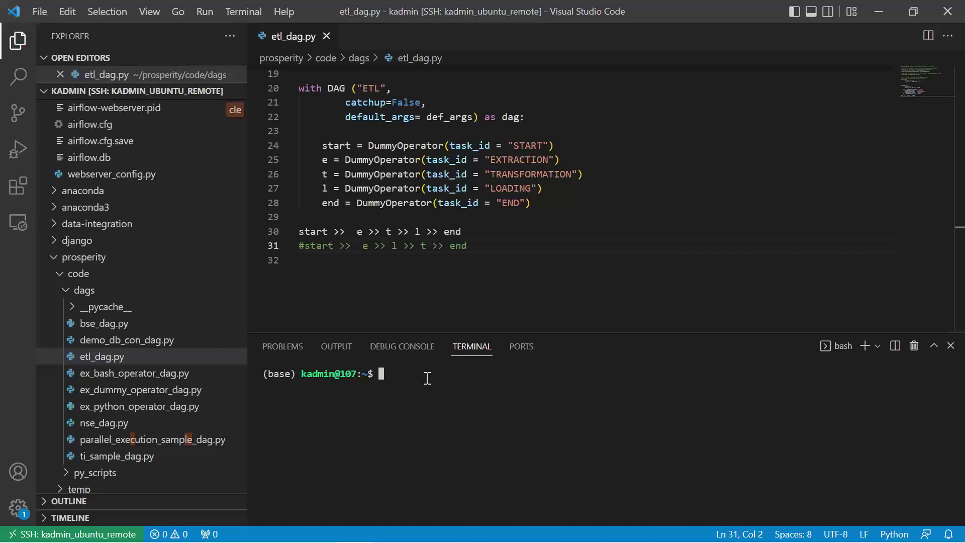
pyautogui.write('air')
pyautogui.write('flow web')
pyautogui.write('server ')
pyautogui.write('-P')
pyautogui.hotkey('alt', 'Tab')
pyautogui.hotkey('alt', 'Tab')
pyautogui.hotkey('alt', 'Tab')
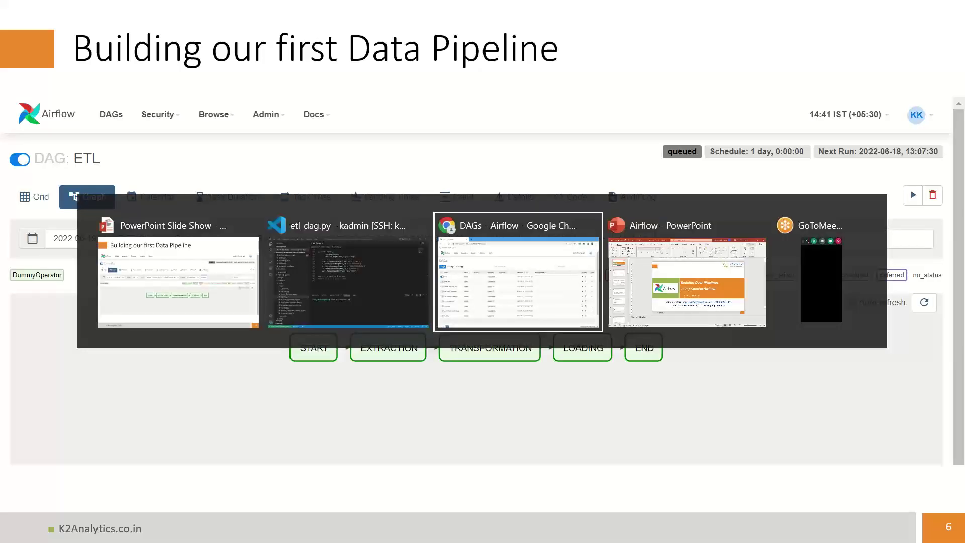
pyautogui.hotkey('alt', 'Tab')
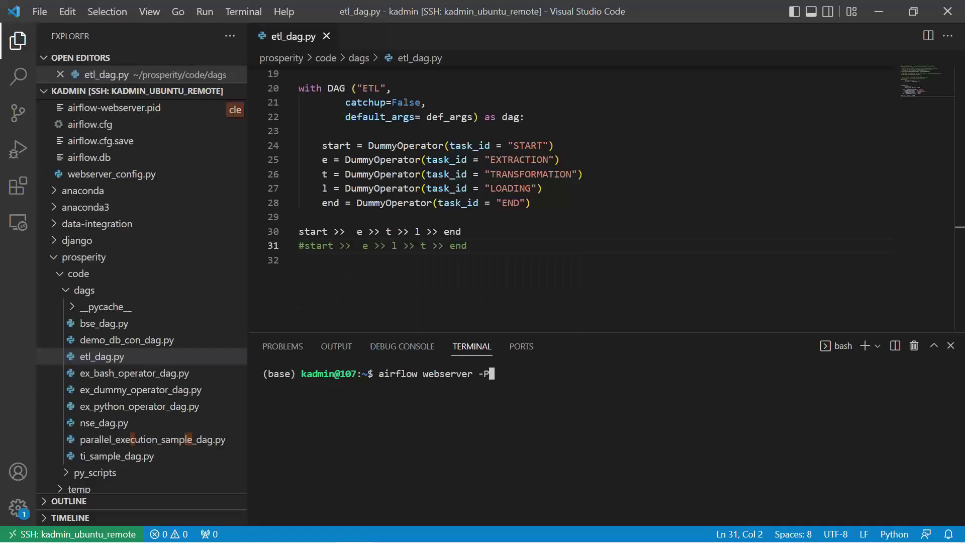
pyautogui.write('8')
pyautogui.write('080')
pyautogui.press('BackSpace')
pyautogui.press('BackSpace')
pyautogui.press('BackSpace')
pyautogui.press('BackSpace')
pyautogui.press('BackSpace')
pyautogui.press('BackSpace')
pyautogui.press('BackSpace')
pyautogui.press('BackSpace')
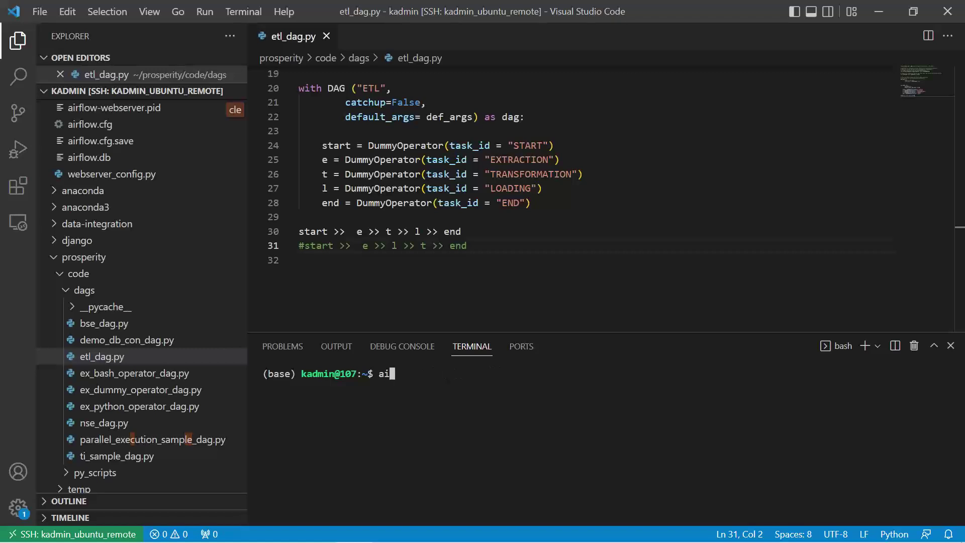
pyautogui.press('BackSpace')
pyautogui.press('BackSpace')
pyautogui.write('ai')
pyautogui.write('rfl')
pyautogui.write('ow sch')
pyautogui.write('edu')
pyautogui.write('ler')
pyautogui.write('-')
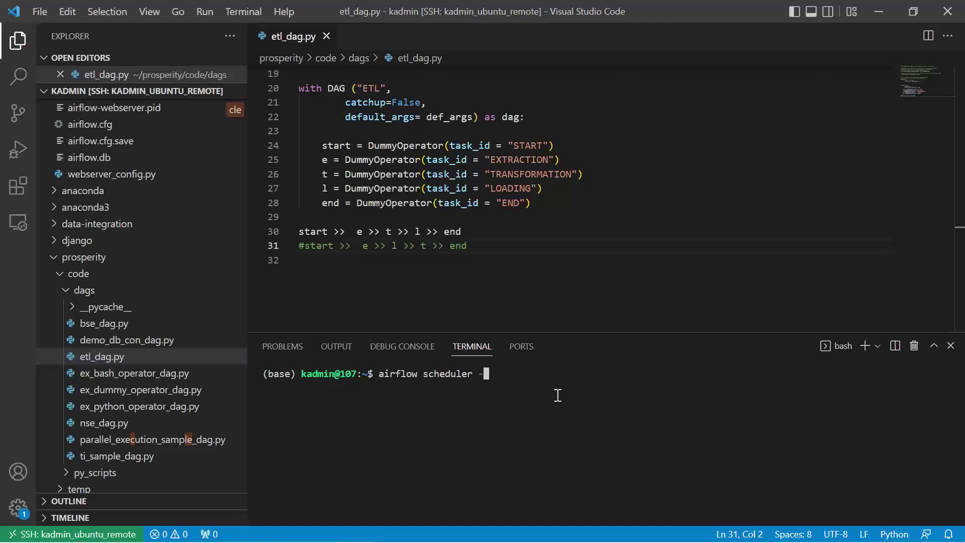
pyautogui.write('D')
pyautogui.press('BackSpace')
pyautogui.press('BackSpace')
pyautogui.press('BackSpace')
pyautogui.press('BackSpace')
pyautogui.press('BackSpace')
pyautogui.press('BackSpace')
pyautogui.press('BackSpace')
pyautogui.press('BackSpace')
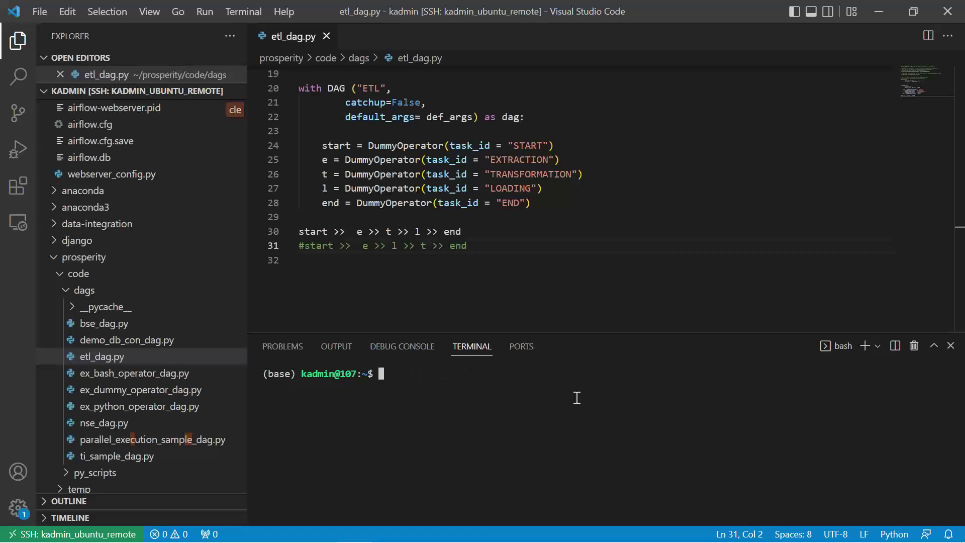
# Reload the Airflow DAGs page at 97.74.92.107:8083/home, then return to VS Code
pyautogui.hotkey('alt', 'Tab')
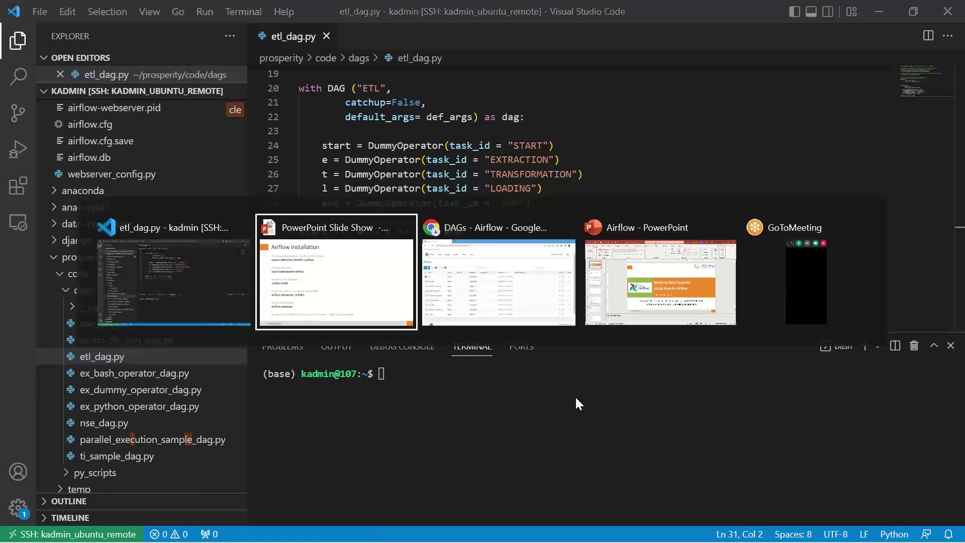
pyautogui.hotkey('alt', 'Tab')
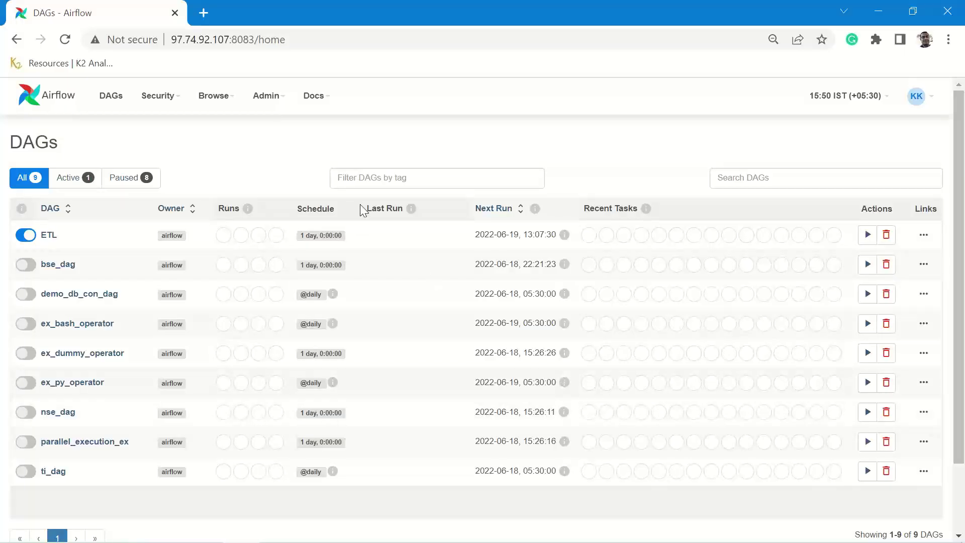
pyautogui.click(305, 39)
pyautogui.write('linkedin.com')
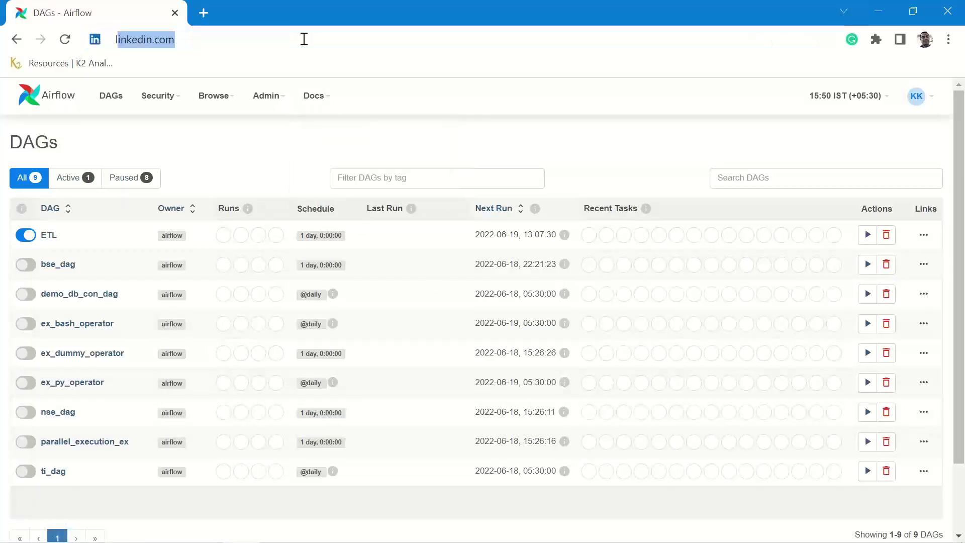
pyautogui.write('localho')
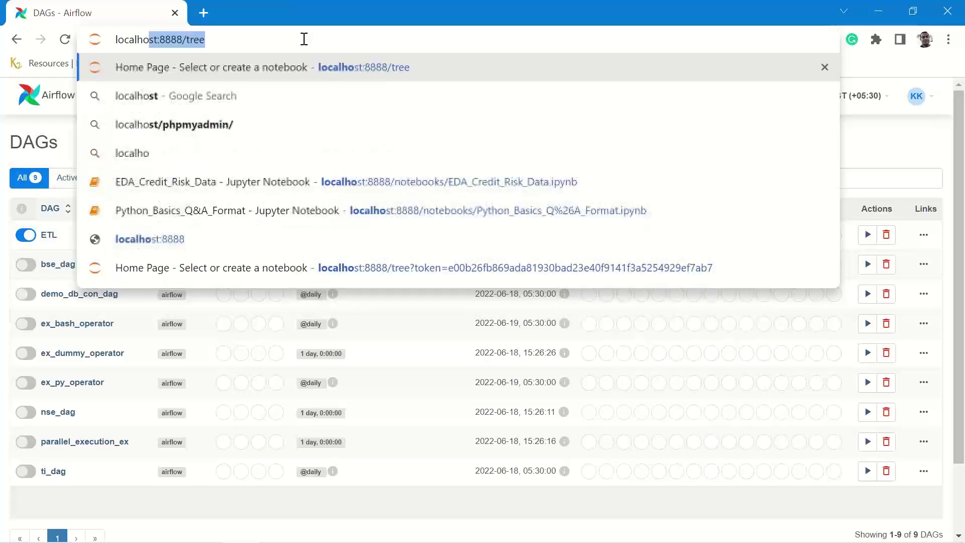
pyautogui.write('st:8888/tree')
pyautogui.press('BackSpace')
pyautogui.press('BackSpace')
pyautogui.press('BackSpace')
pyautogui.press('BackSpace')
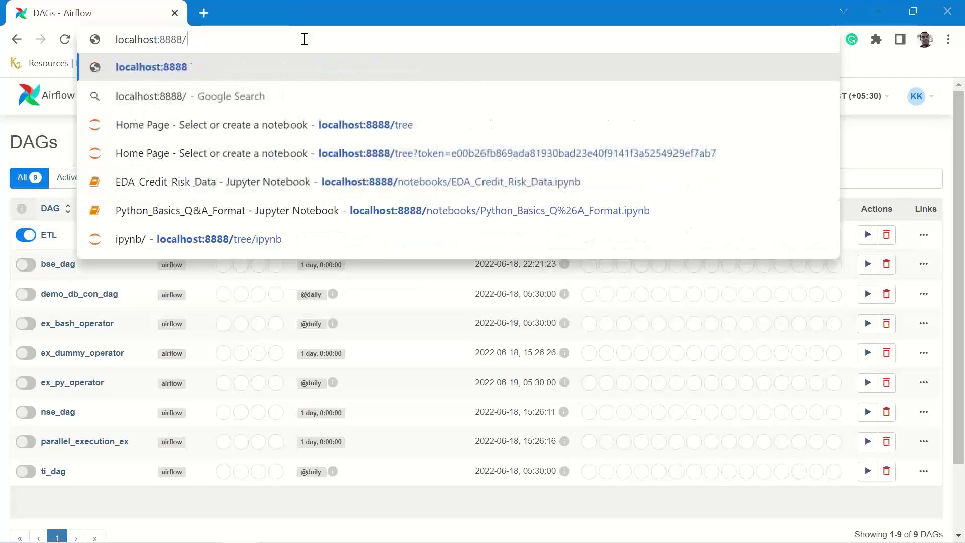
pyautogui.press('BackSpace')
pyautogui.press('BackSpace')
pyautogui.press('BackSpace')
pyautogui.write('080')
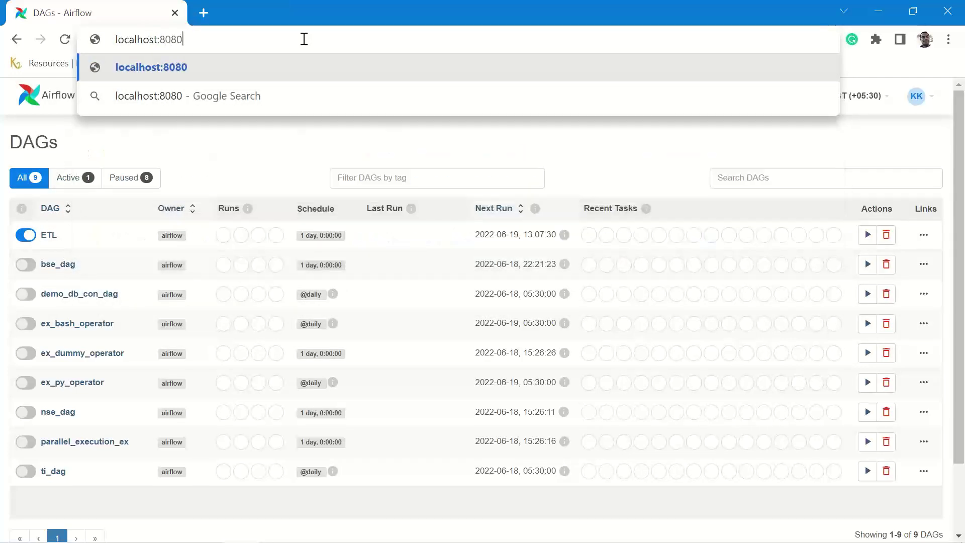
pyautogui.press('Escape')
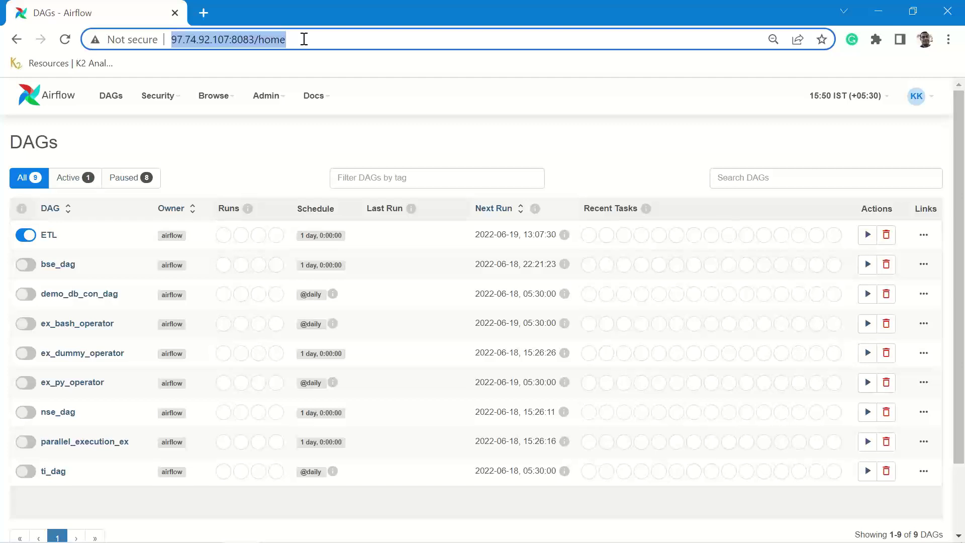
pyautogui.click(304, 40)
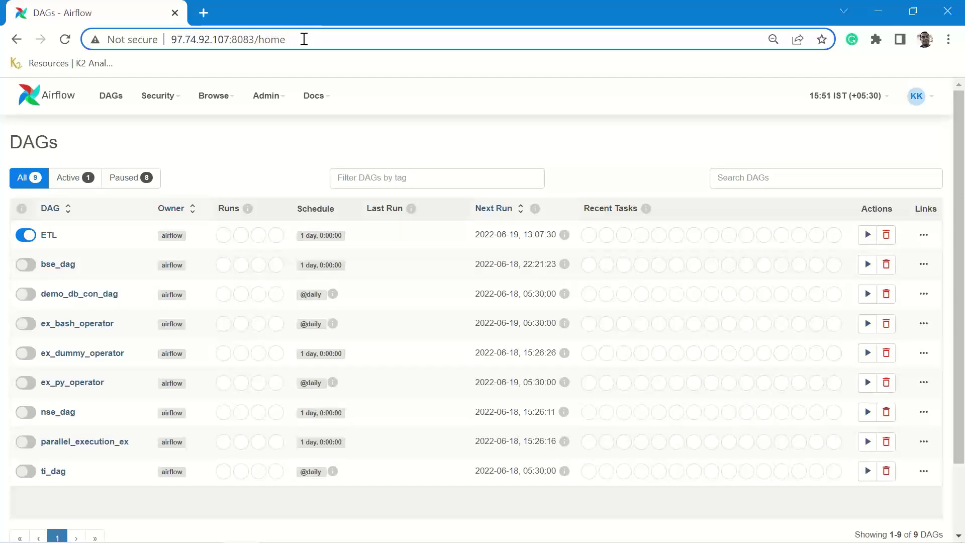
pyautogui.press('Return')
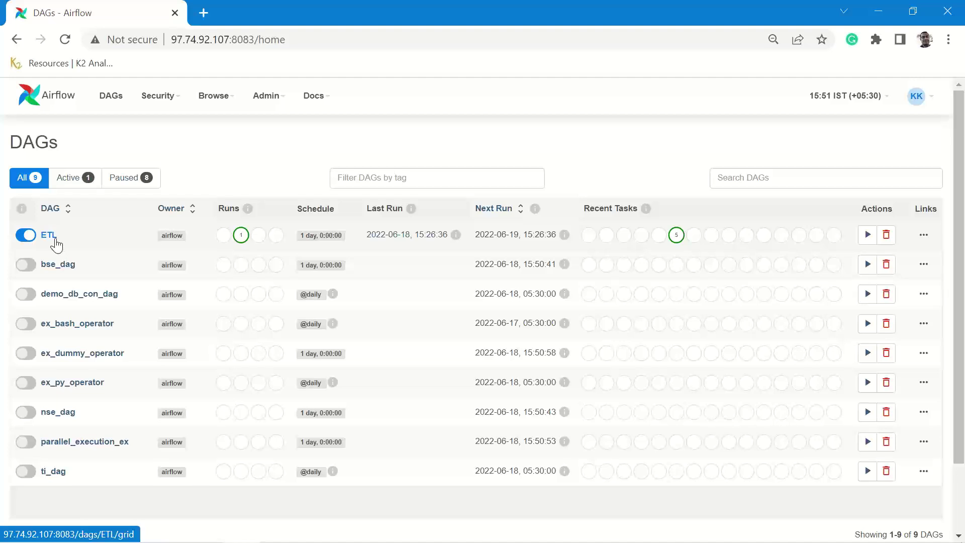
pyautogui.hotkey('alt', 'Tab')
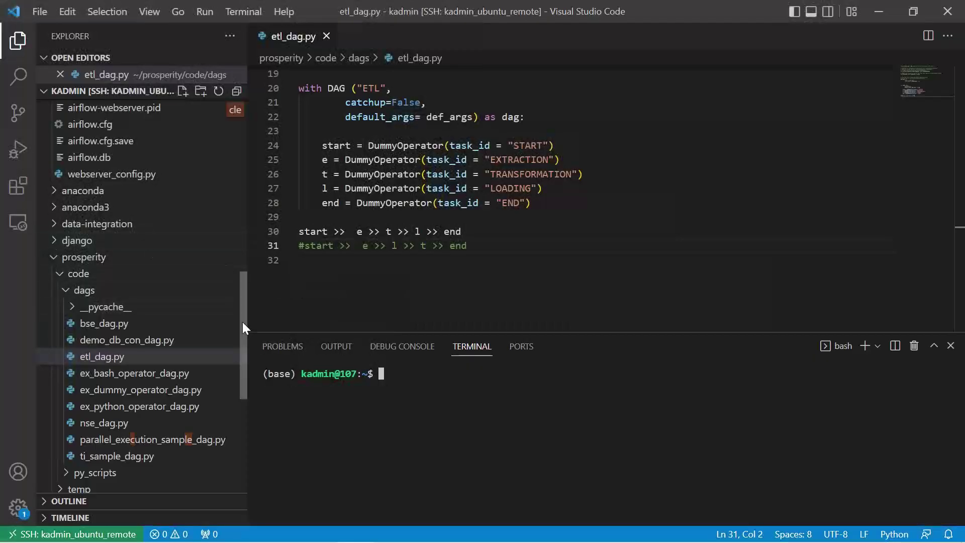
pyautogui.scroll(1, 242, 325)
# Search airflow.cfg for 'example' to locate load_examples = False
pyautogui.click(101, 150)
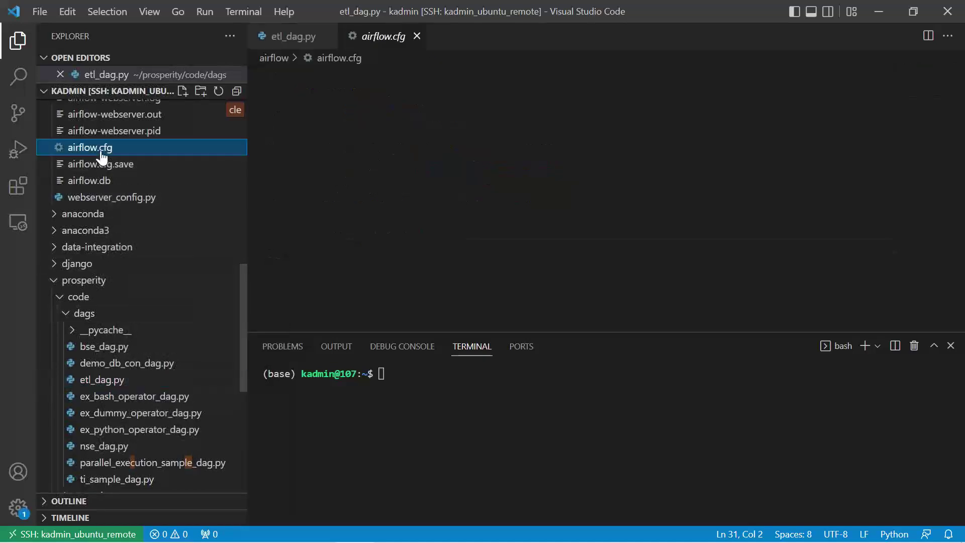
pyautogui.click(430, 187)
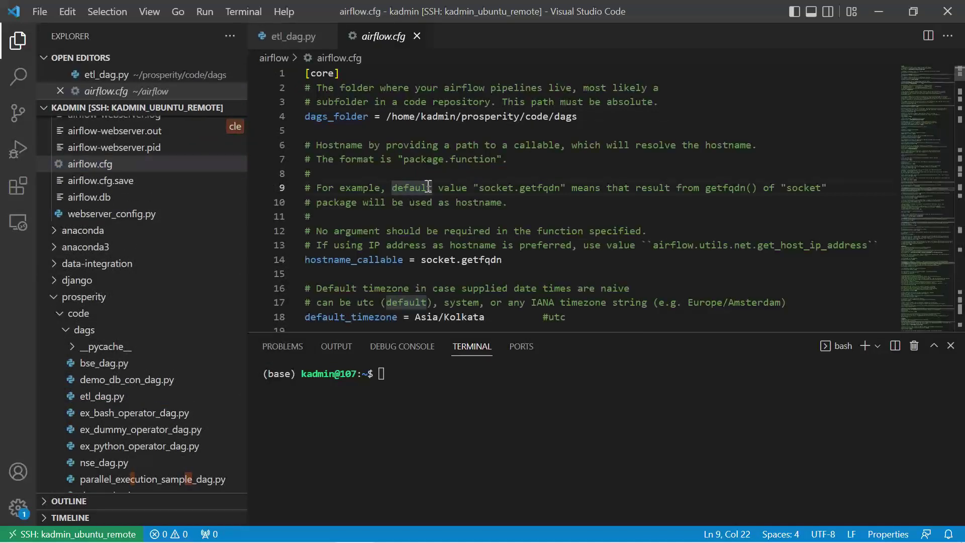
pyautogui.hotkey('ctrl', 'f')
pyautogui.write('examp')
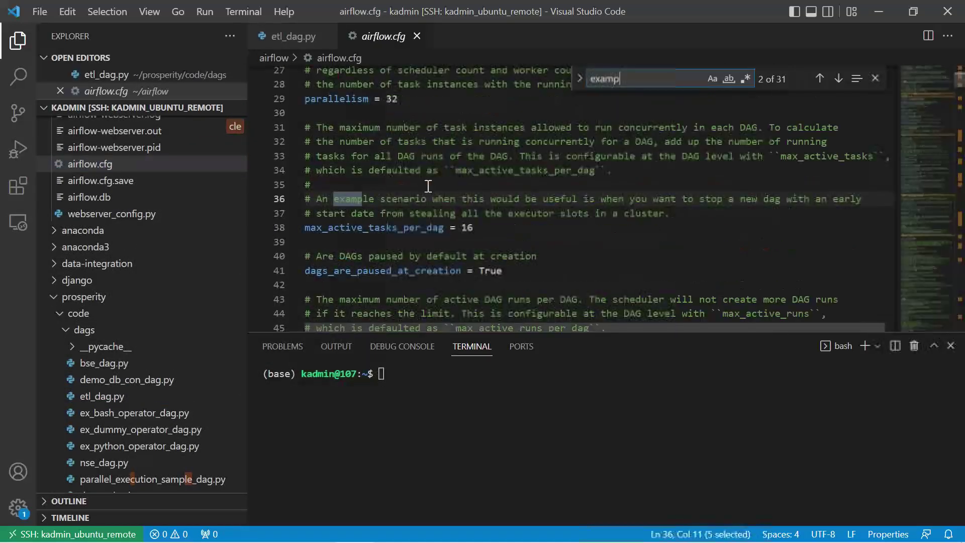
pyautogui.write('le')
pyautogui.press('Return')
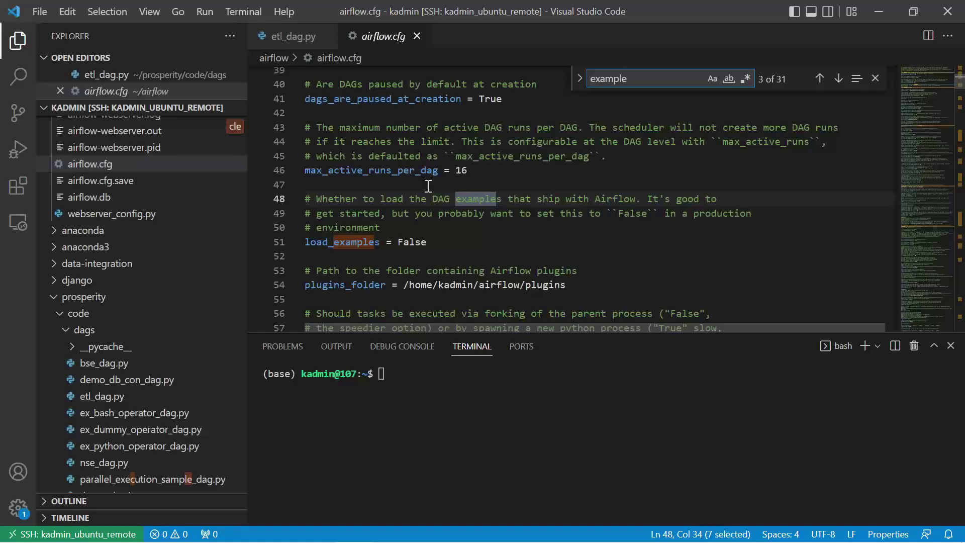
pyautogui.click(455, 241)
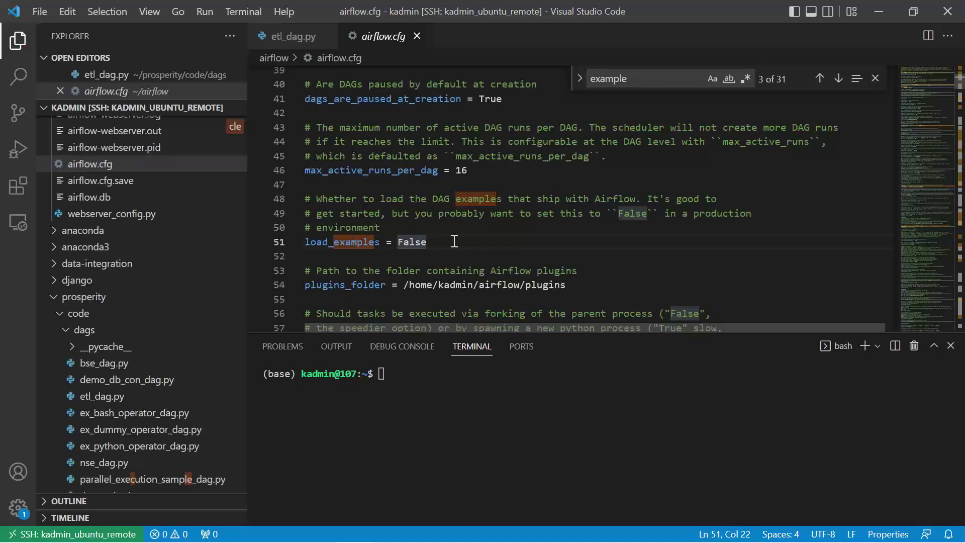
pyautogui.hotkey('alt', 'Tab')
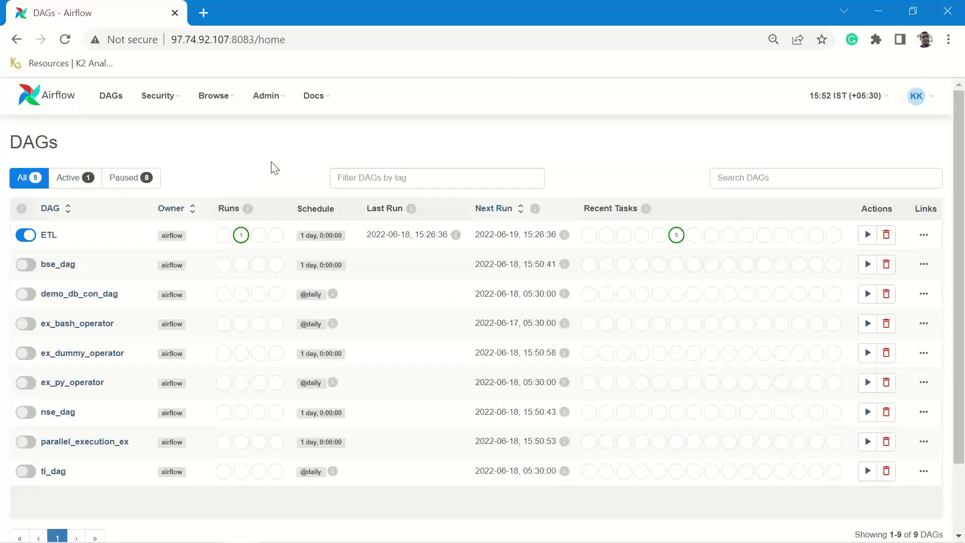
# Toggle the ETL DAG off and back on so it stays unpaused
pyautogui.click(22, 239)
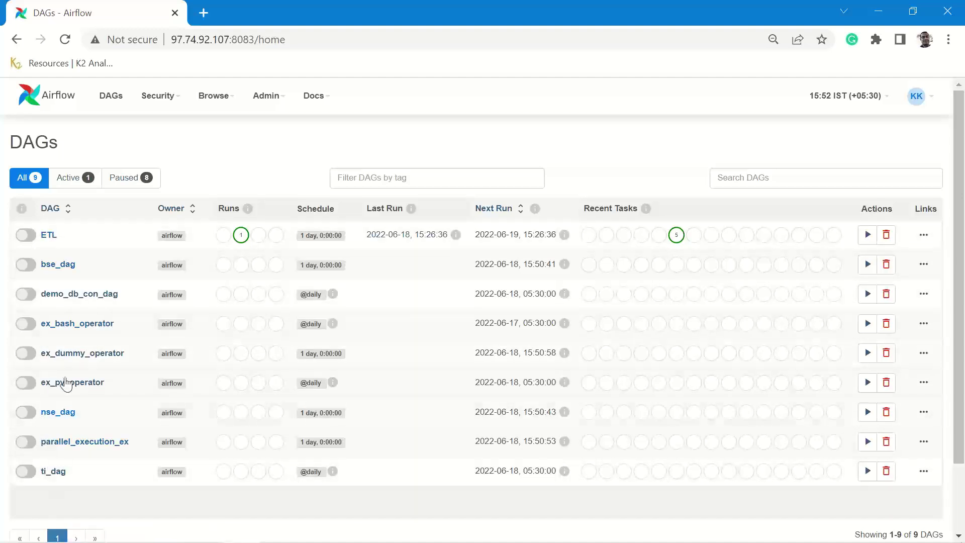
pyautogui.click(27, 235)
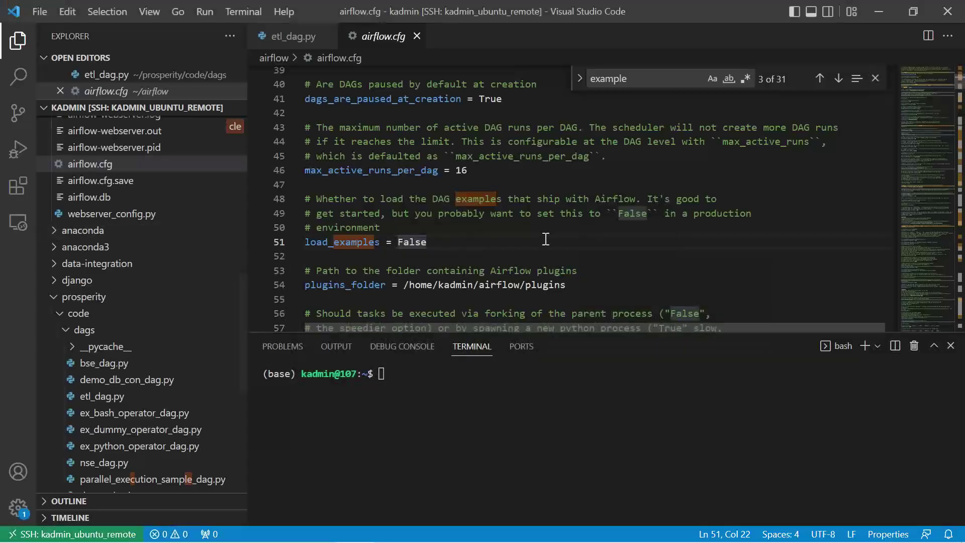
# Close airflow.cfg and highlight the 'ETL' DAG name on line 20 of etl_dag.py
pyautogui.click(417, 37)
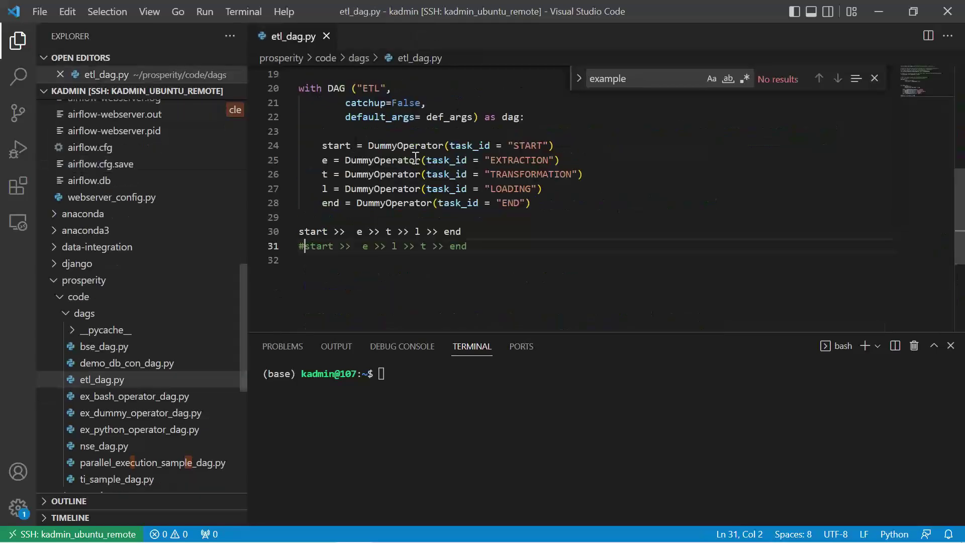
pyautogui.click(573, 181)
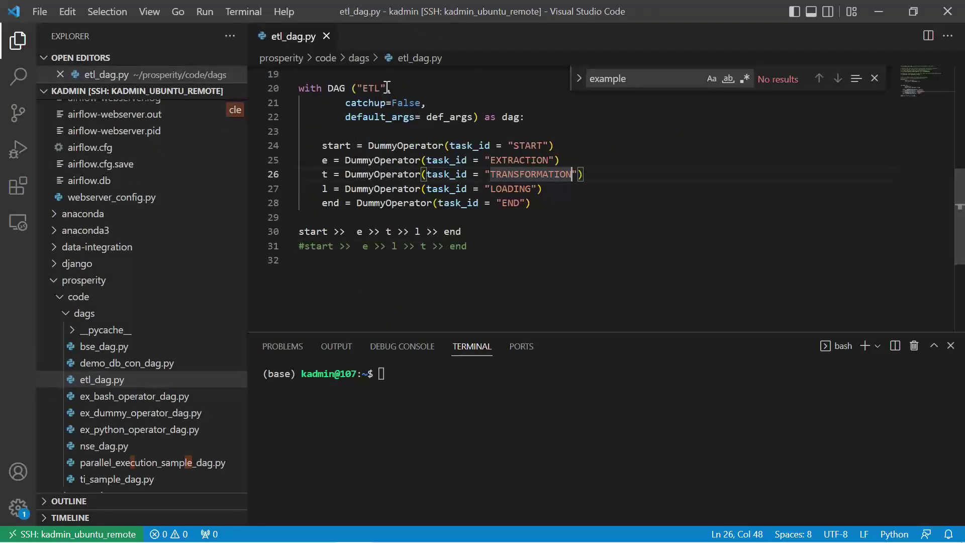
pyautogui.moveTo(386, 89); pyautogui.dragTo(360, 88)
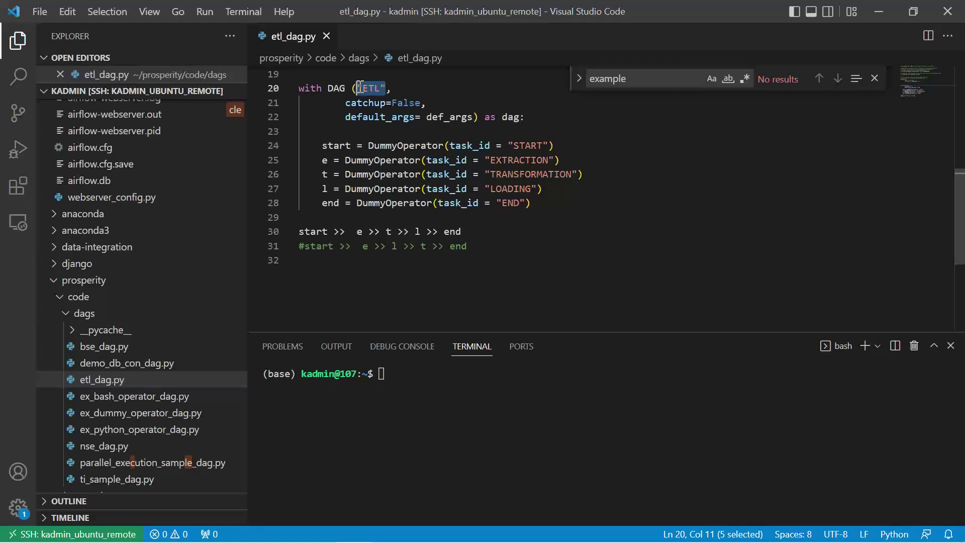
pyautogui.hotkey('alt', 'Tab')
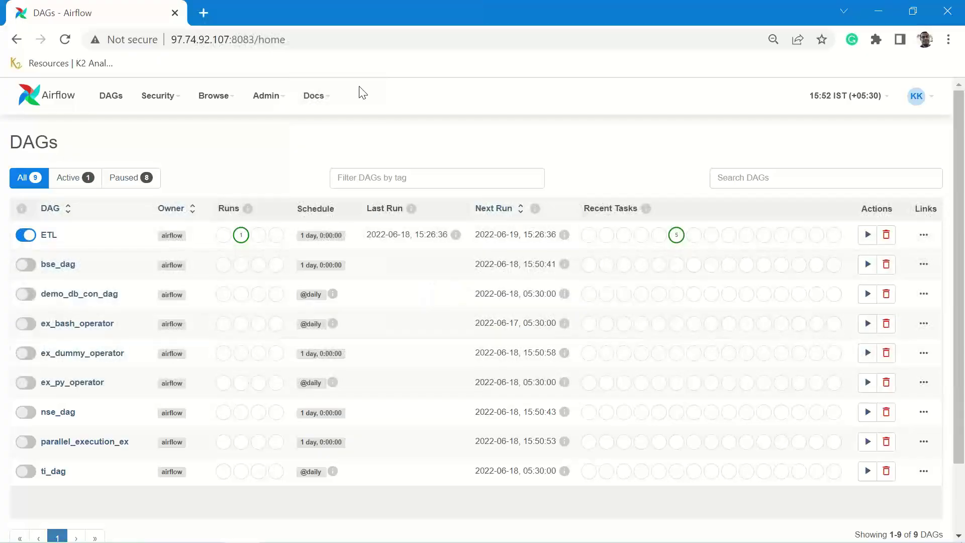
# Open the ETL DAG's Grid view from the Airflow DAGs list
pyautogui.click(51, 239)
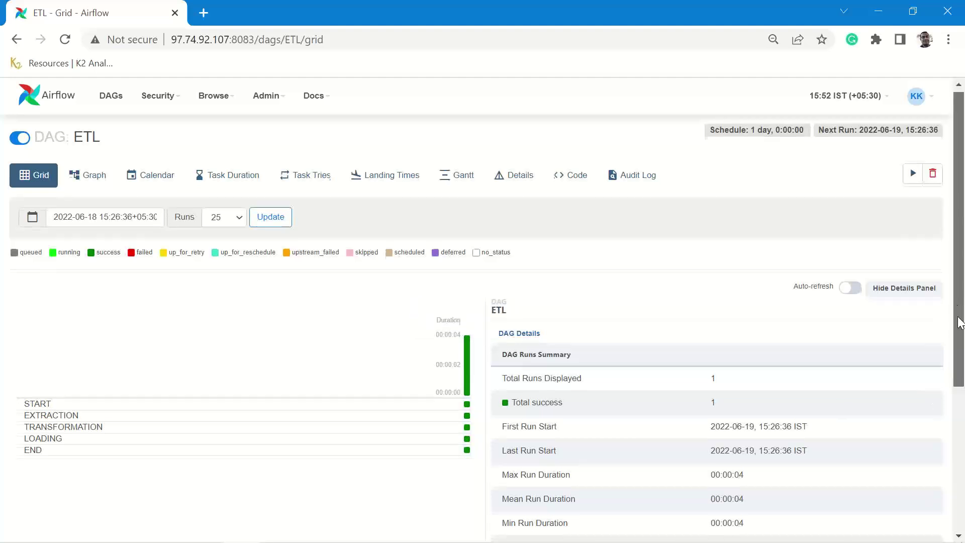
pyautogui.scroll(-2, 955, 332)
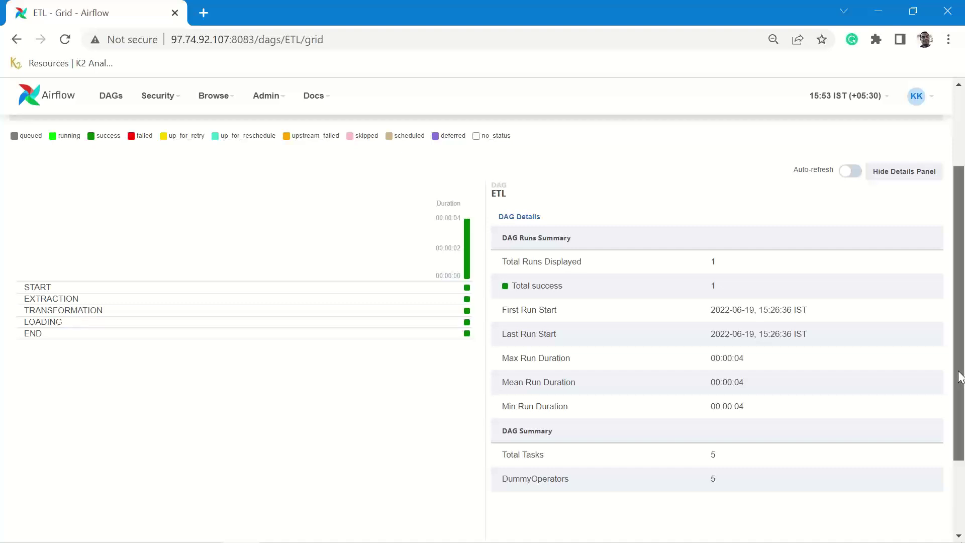
pyautogui.moveTo(959, 377); pyautogui.dragTo(964, 285)
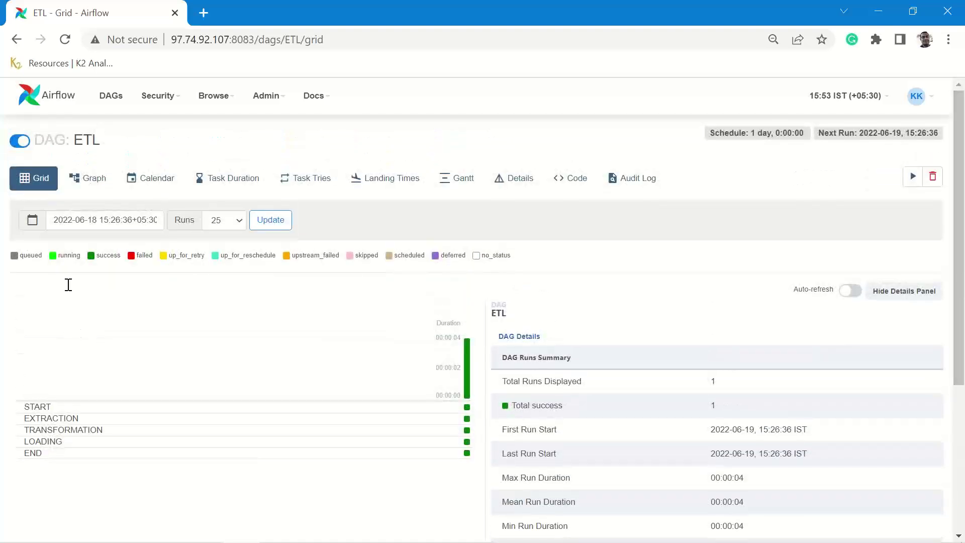
# View the succeeded ETL graph, then highlight the START, EXTRACTION and TRANSFORMATION task ids in etl_dag.py
pyautogui.click(92, 182)
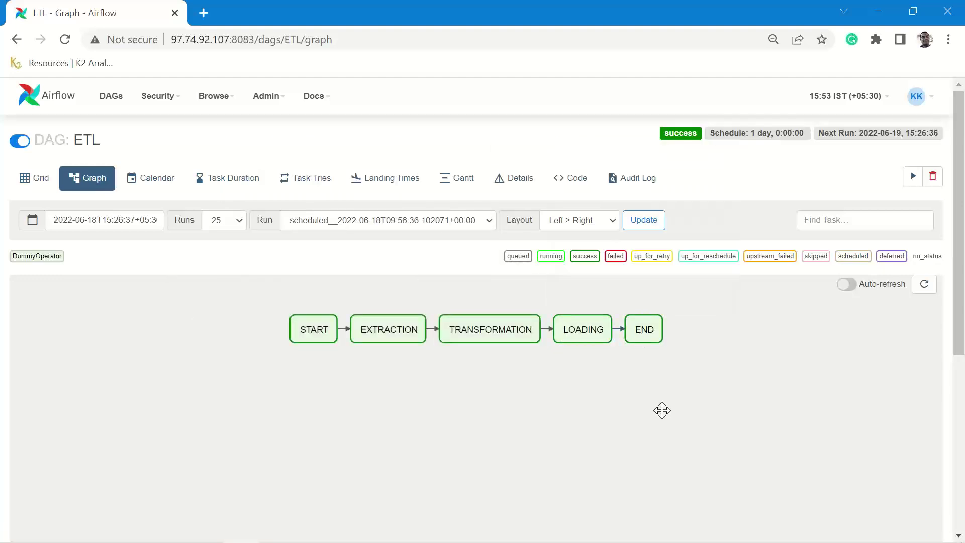
pyautogui.hotkey('alt', 'Tab')
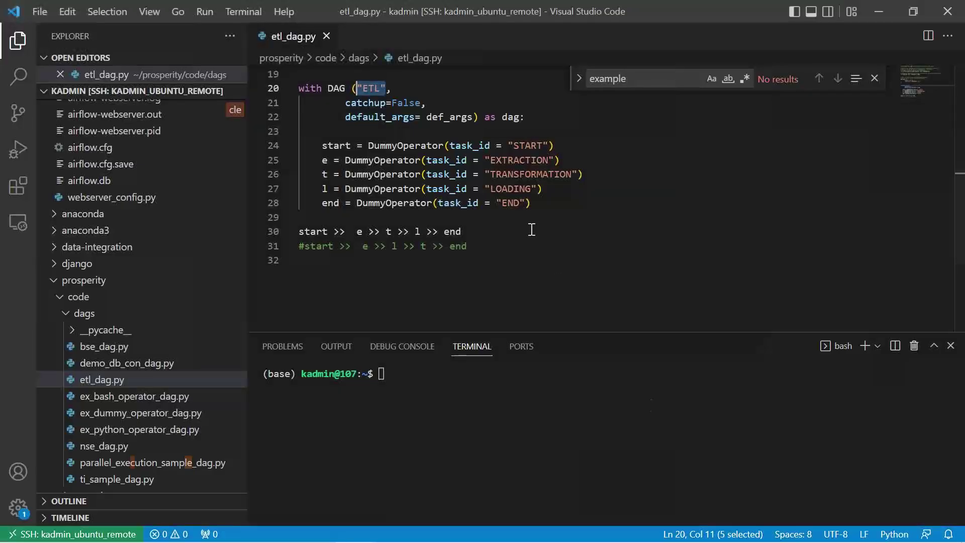
pyautogui.moveTo(450, 145); pyautogui.dragTo(549, 145)
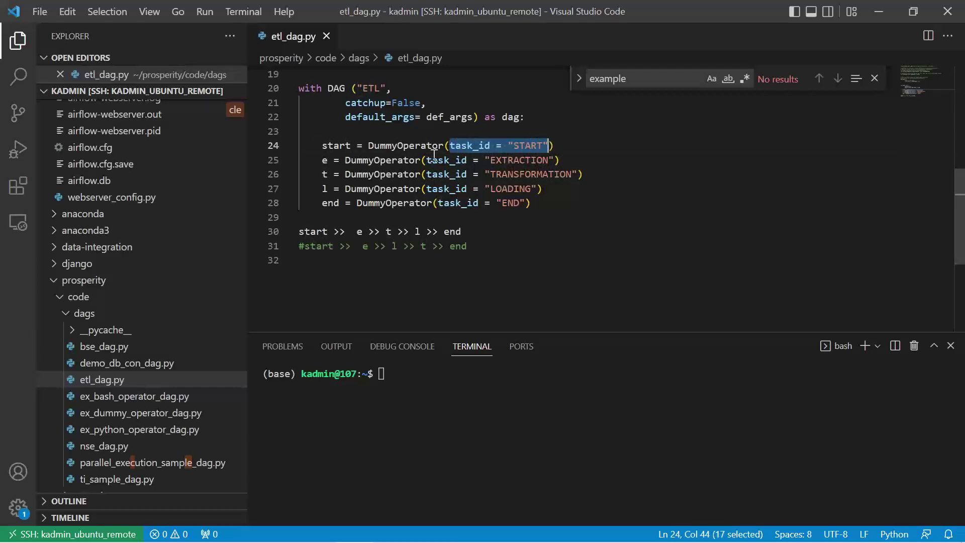
pyautogui.moveTo(426, 160); pyautogui.dragTo(555, 160)
pyautogui.moveTo(428, 174); pyautogui.dragTo(573, 174)
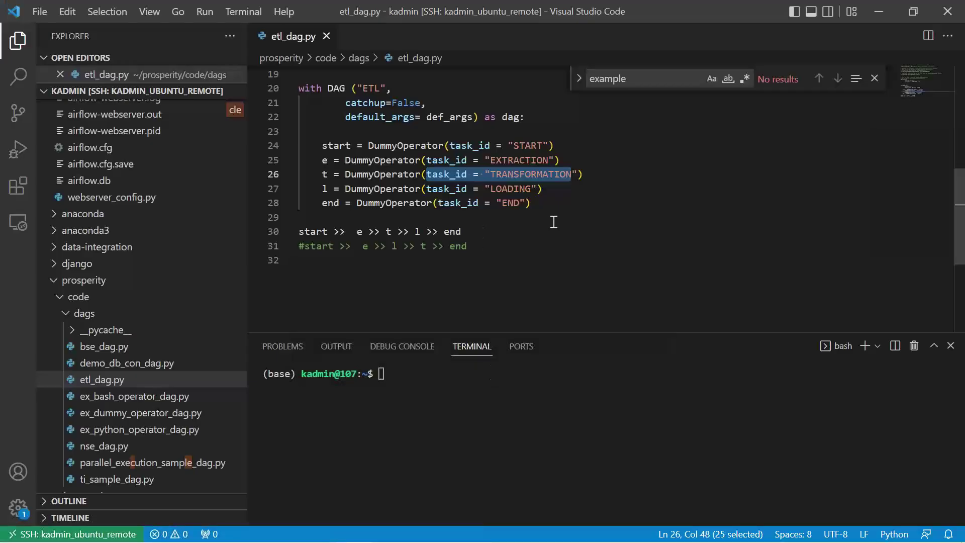
# Shorten the task ids to EXTRACT, TRANSFORMAT and LOAD and save etl_dag.py
pyautogui.click(549, 160)
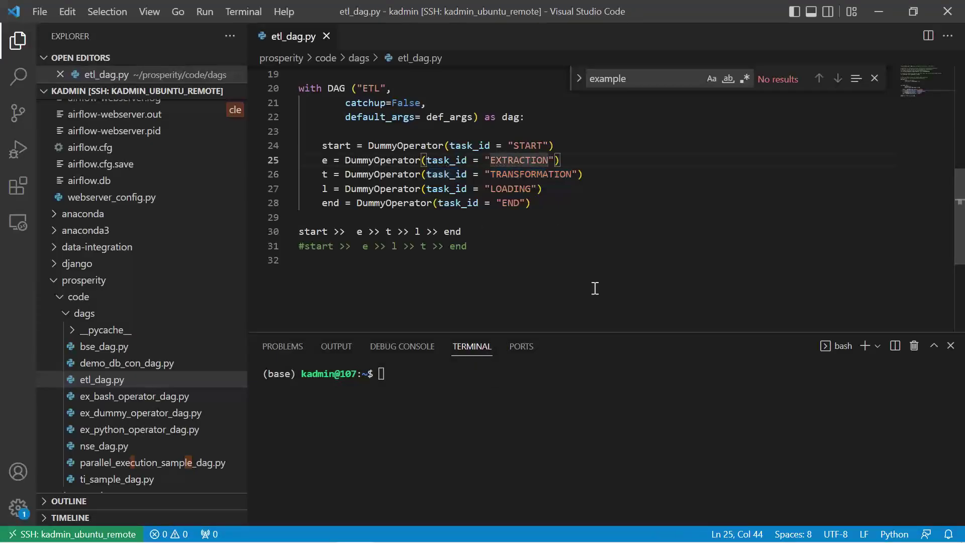
pyautogui.press('BackSpace')
pyautogui.press('BackSpace')
pyautogui.press('BackSpace')
pyautogui.press('Down')
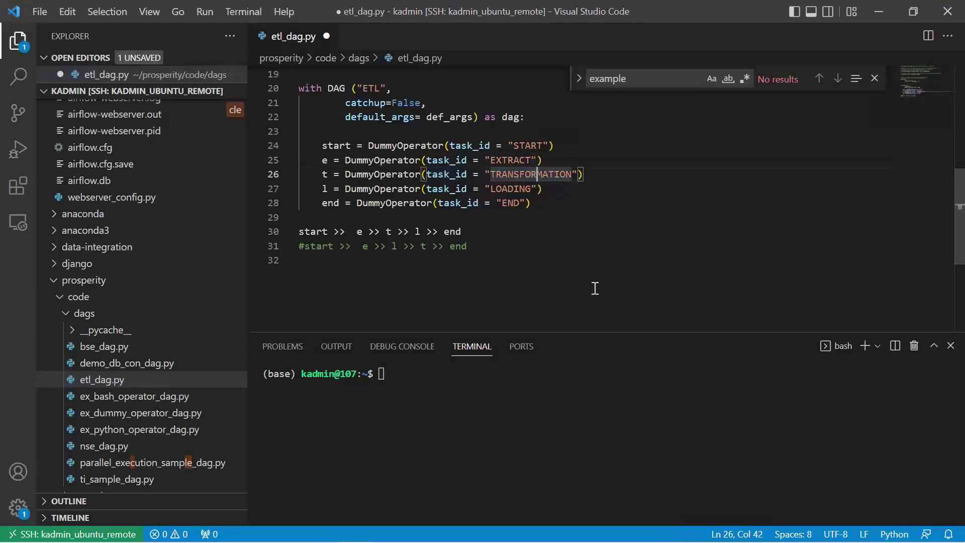
pyautogui.press('Delete')
pyautogui.press('Delete')
pyautogui.press('Delete')
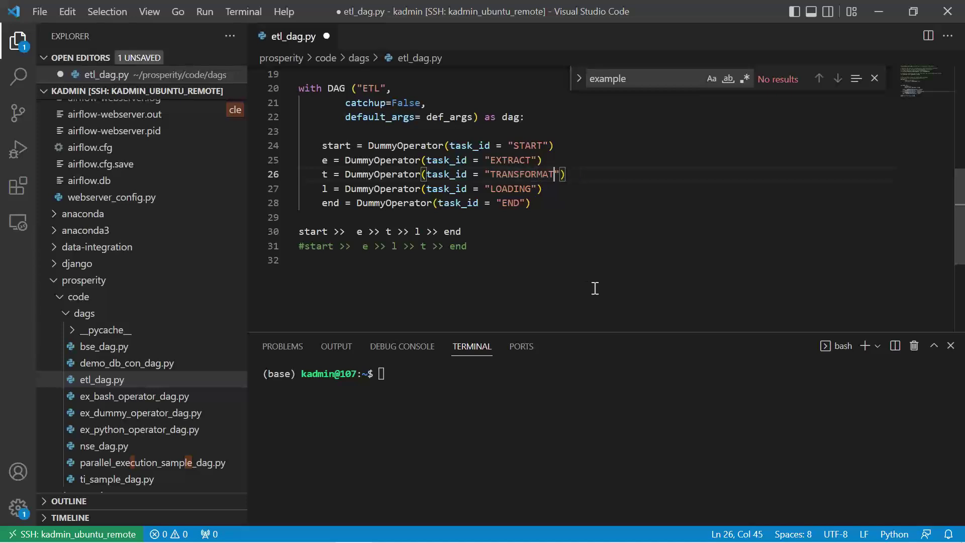
pyautogui.press('Down')
pyautogui.press('Left')
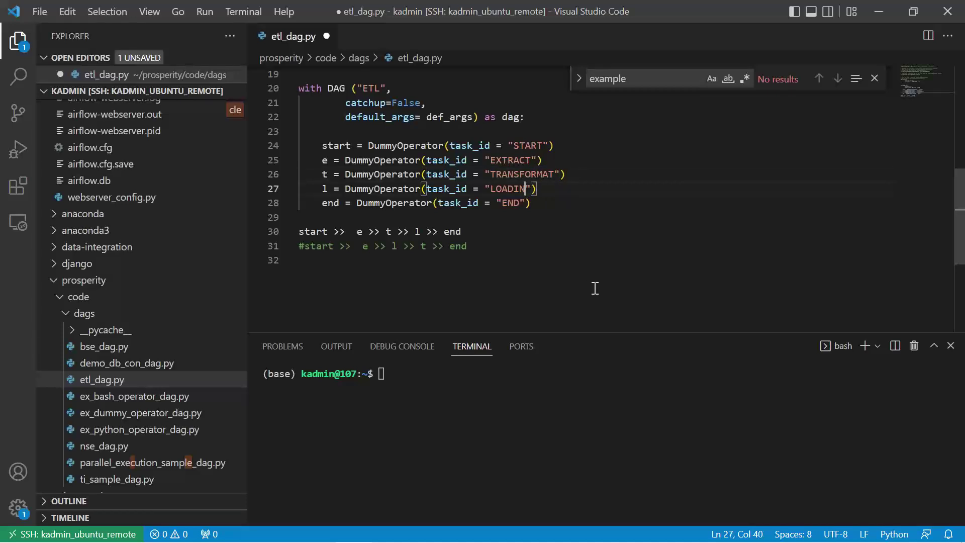
pyautogui.press('BackSpace')
pyautogui.press('BackSpace')
pyautogui.press('BackSpace')
pyautogui.hotkey('ctrl', 's')
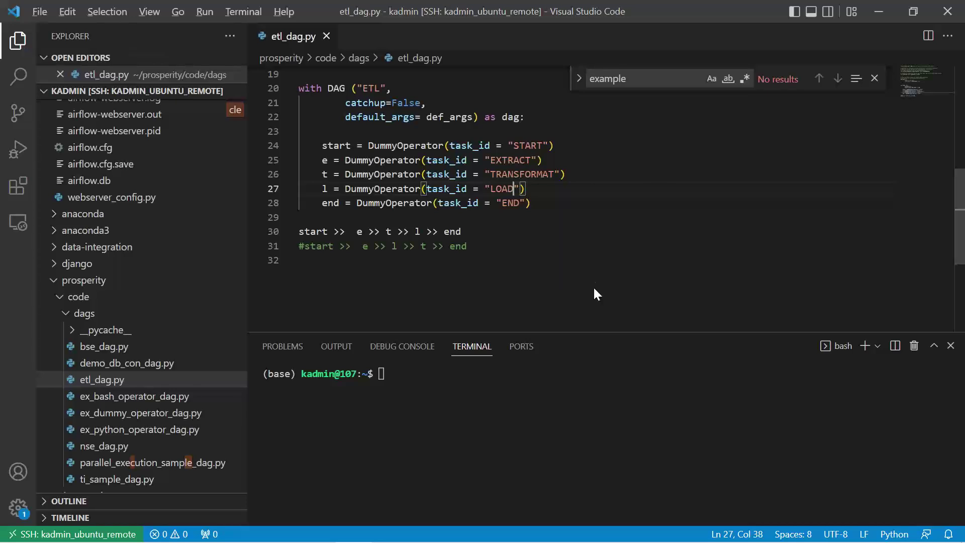
pyautogui.hotkey('alt', 'Tab')
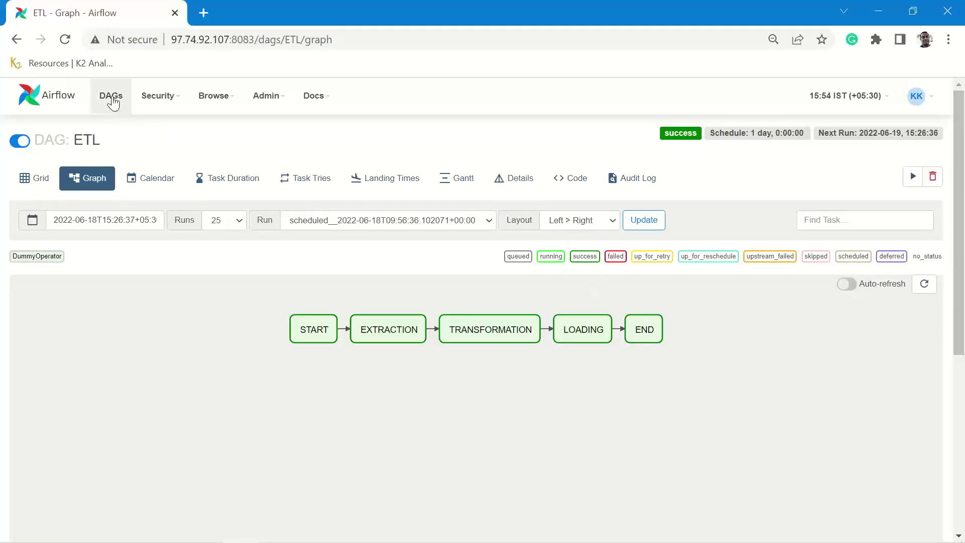
# Open the ETL DAG's graph view from the DAGs list, showing EXTRACT, TRANSFORMAT and LOAD
pyautogui.click(111, 101)
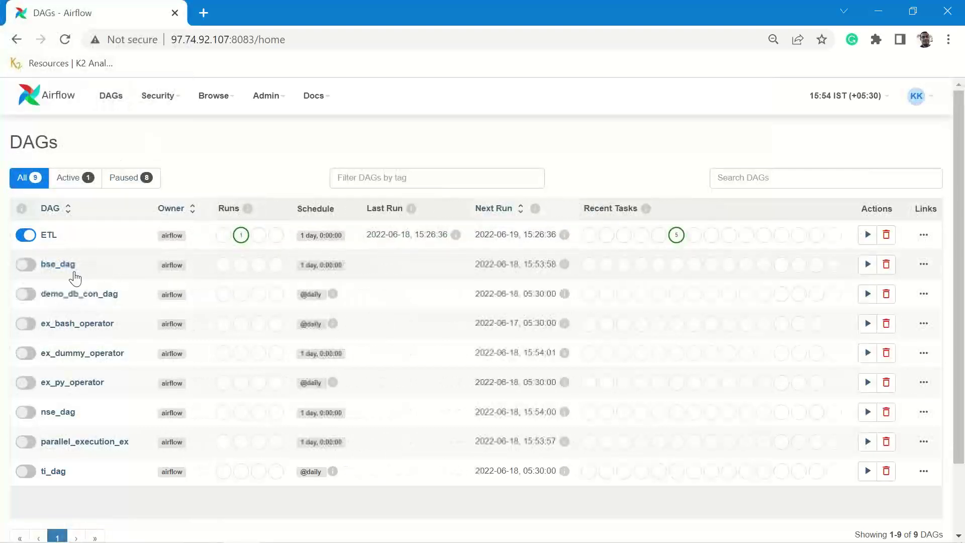
pyautogui.click(49, 240)
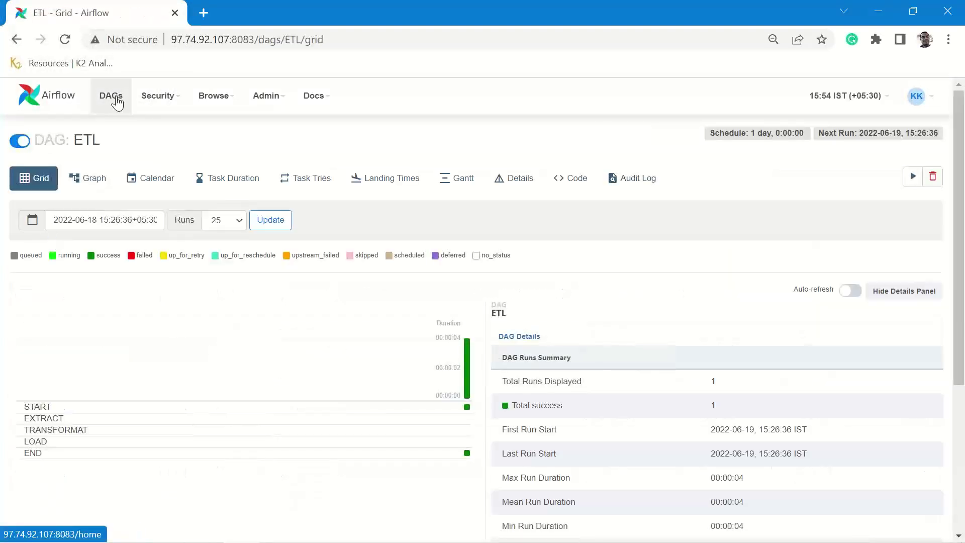
pyautogui.click(92, 183)
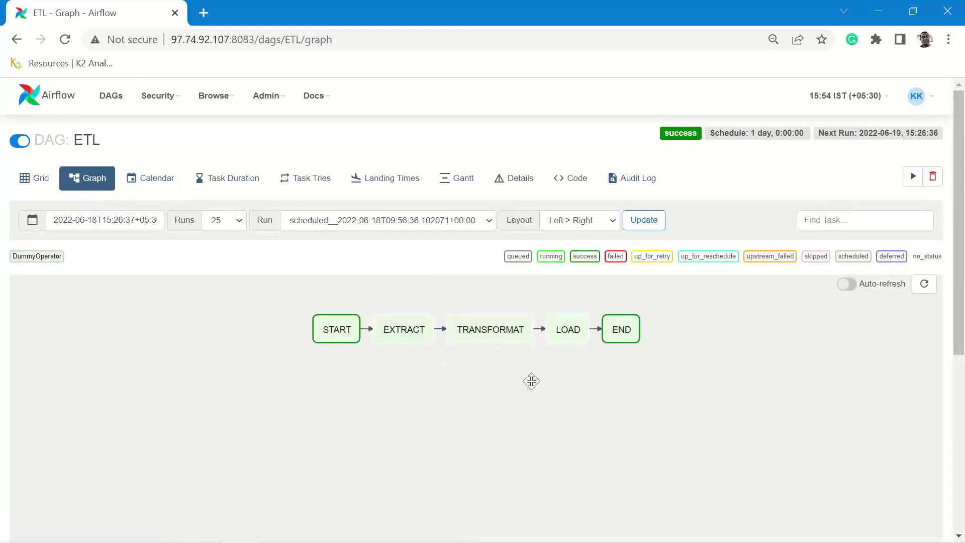
# Correct the TRANSFORMAT task id to TRANSFORM in etl_dag.py and save the file
pyautogui.hotkey('alt', 'Tab')
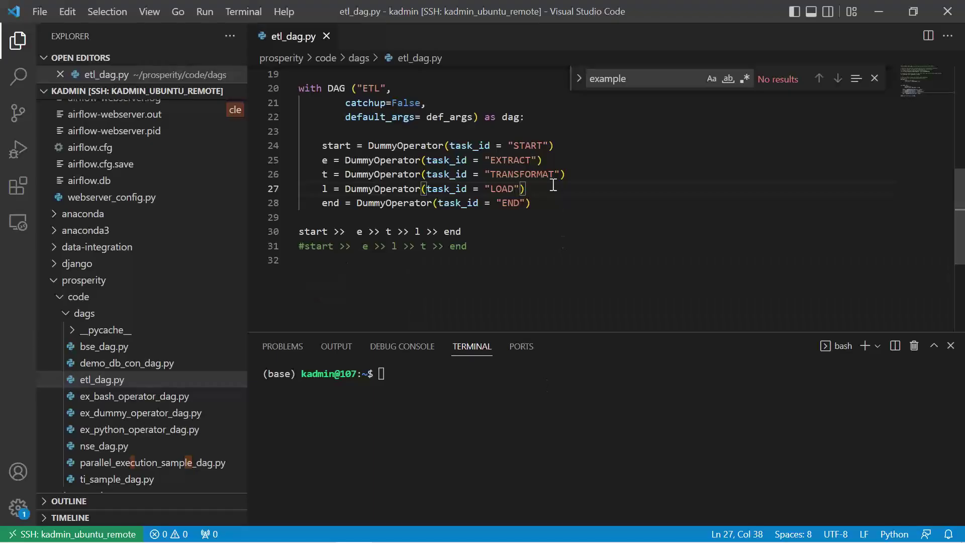
pyautogui.click(553, 177)
pyautogui.press('BackSpace')
pyautogui.press('BackSpace')
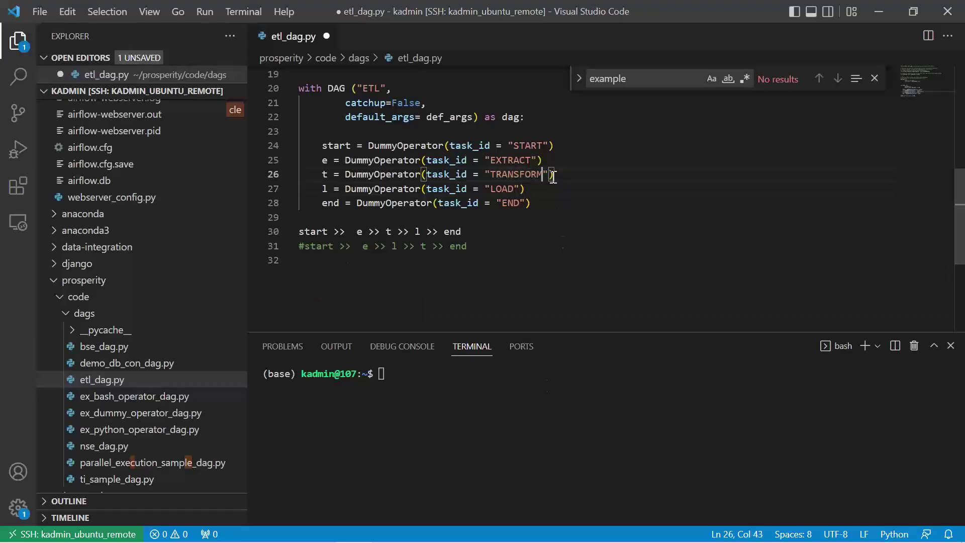
pyautogui.hotkey('ctrl', 's')
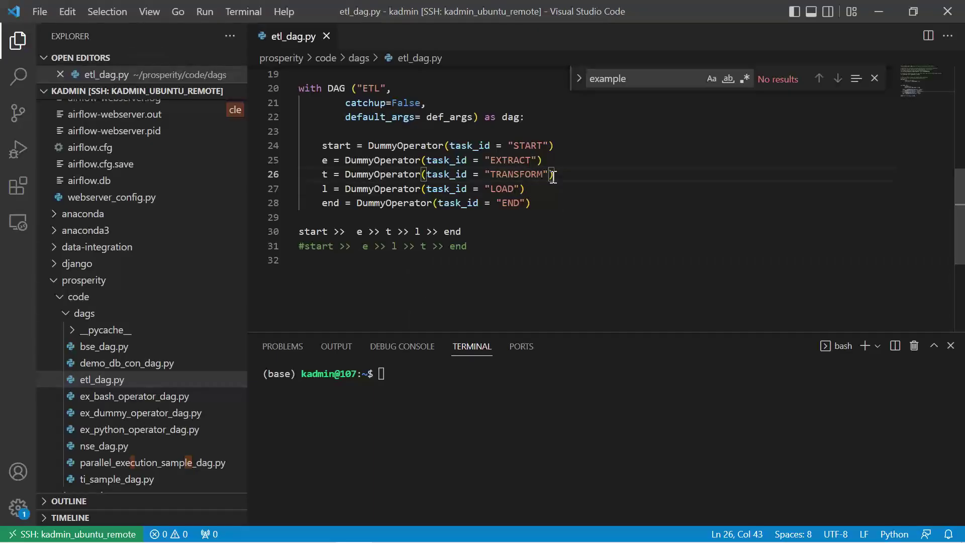
pyautogui.hotkey('alt', 'Tab')
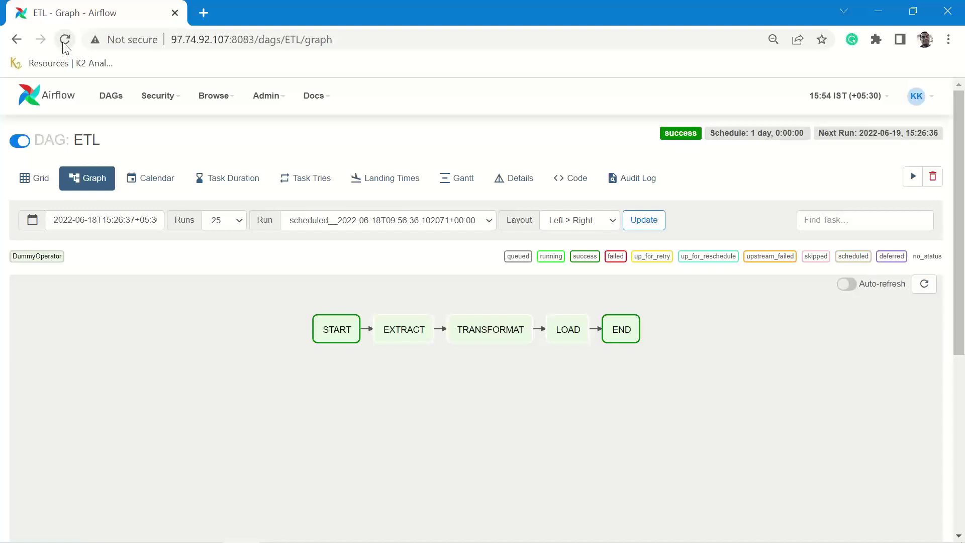
pyautogui.click(65, 40)
pyautogui.click(113, 100)
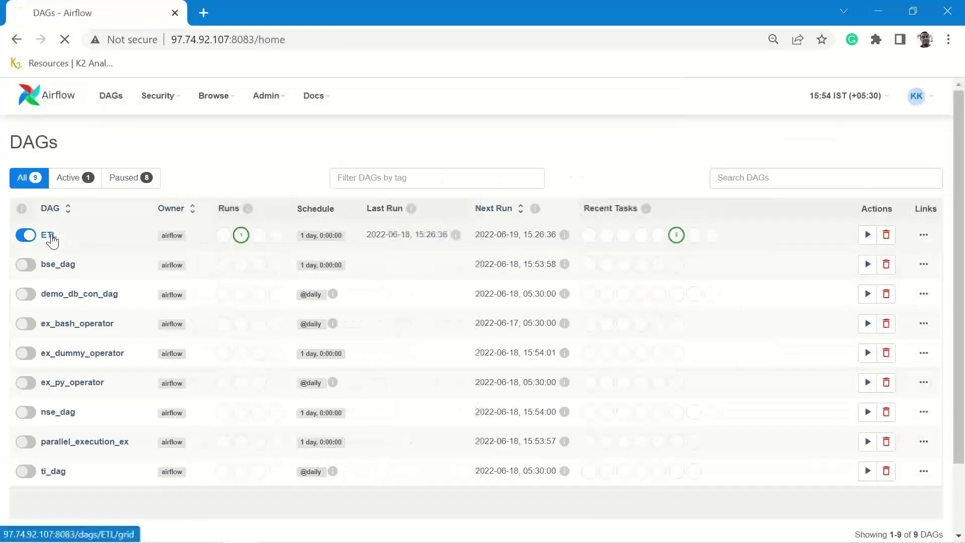
pyautogui.click(48, 236)
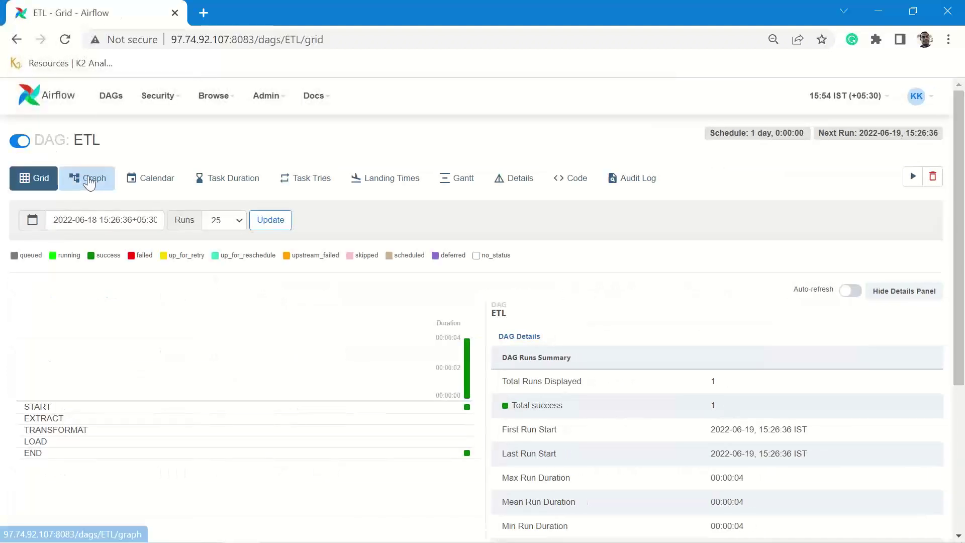
pyautogui.click(89, 181)
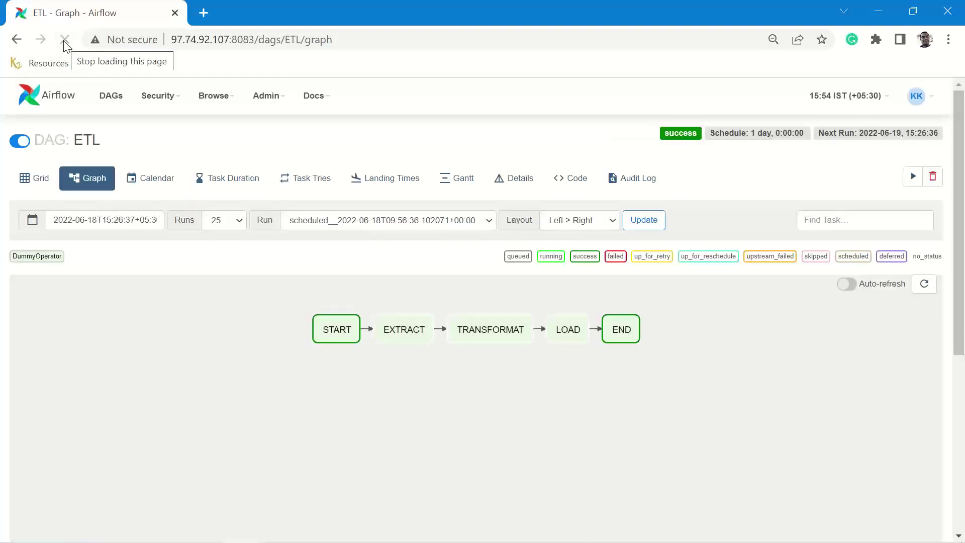
pyautogui.hotkey('alt', 'Tab')
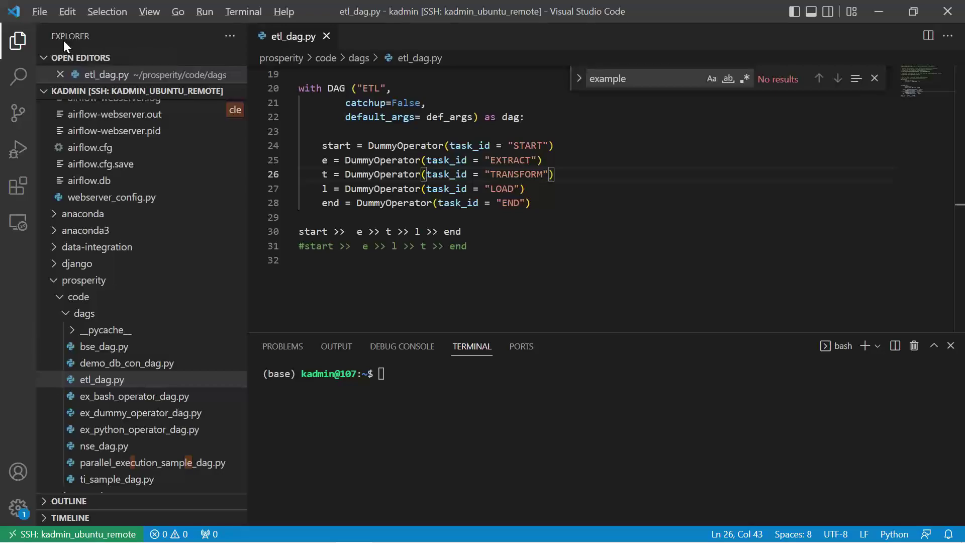
pyautogui.hotkey('alt', 'Tab')
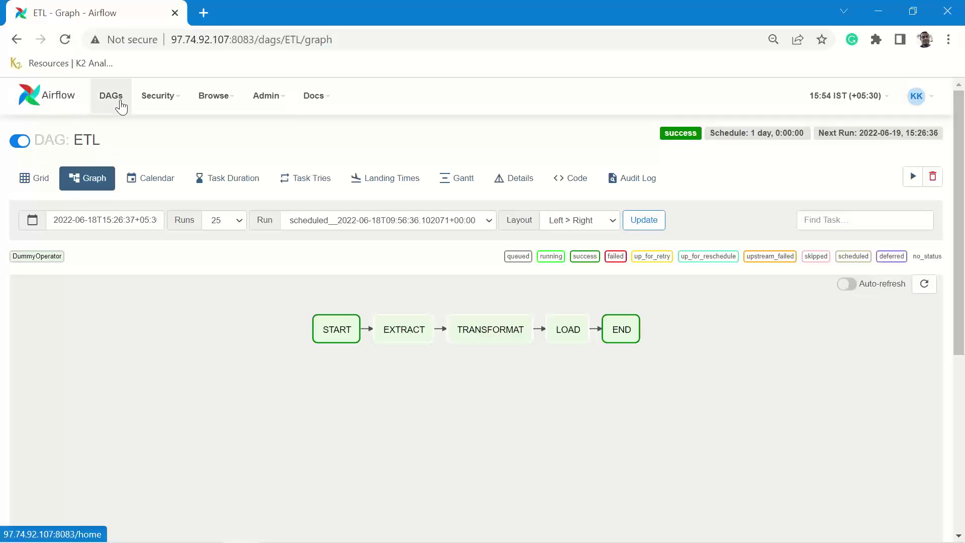
pyautogui.click(110, 96)
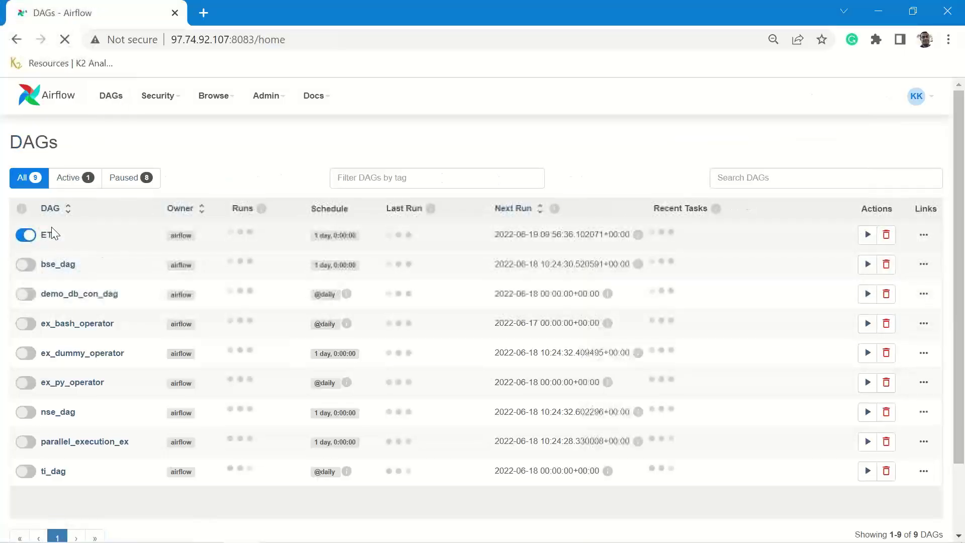
pyautogui.click(49, 236)
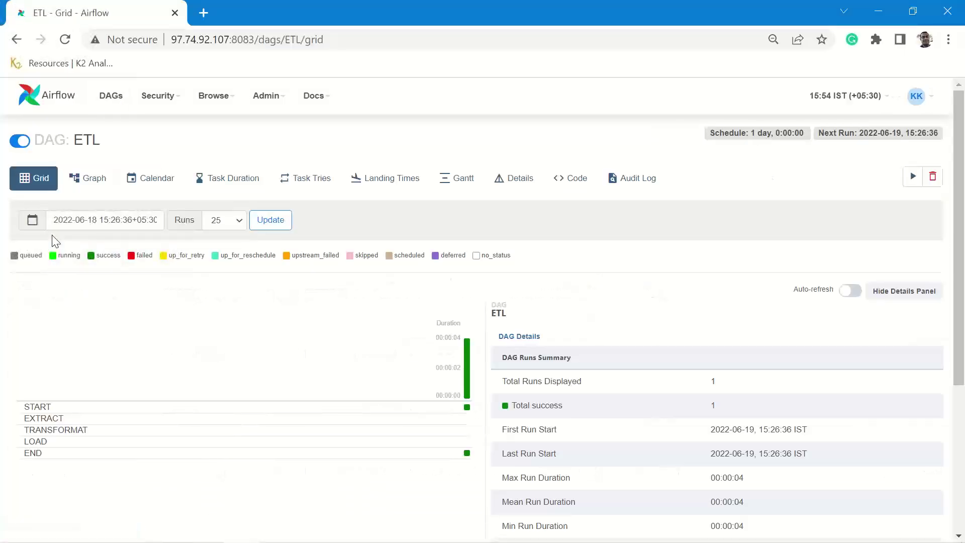
pyautogui.click(94, 187)
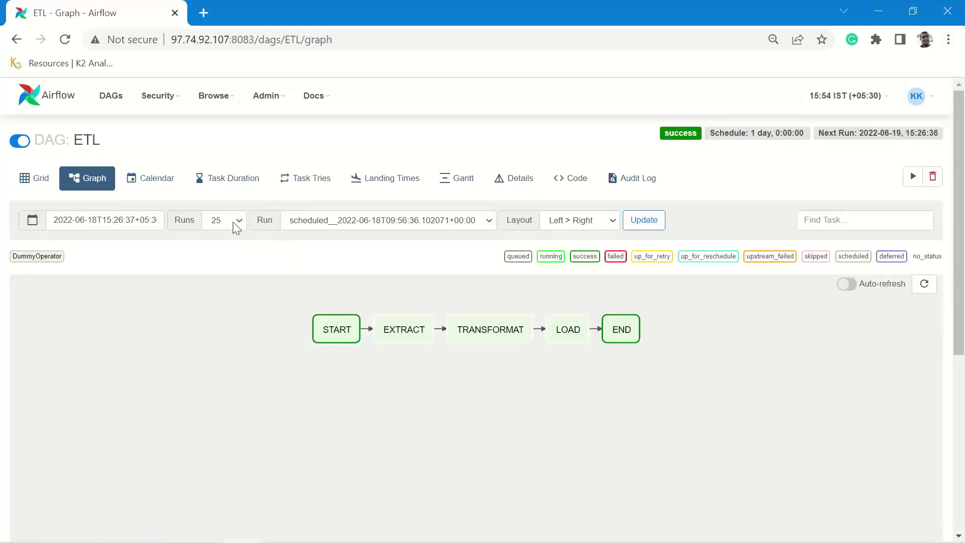
pyautogui.click(813, 223)
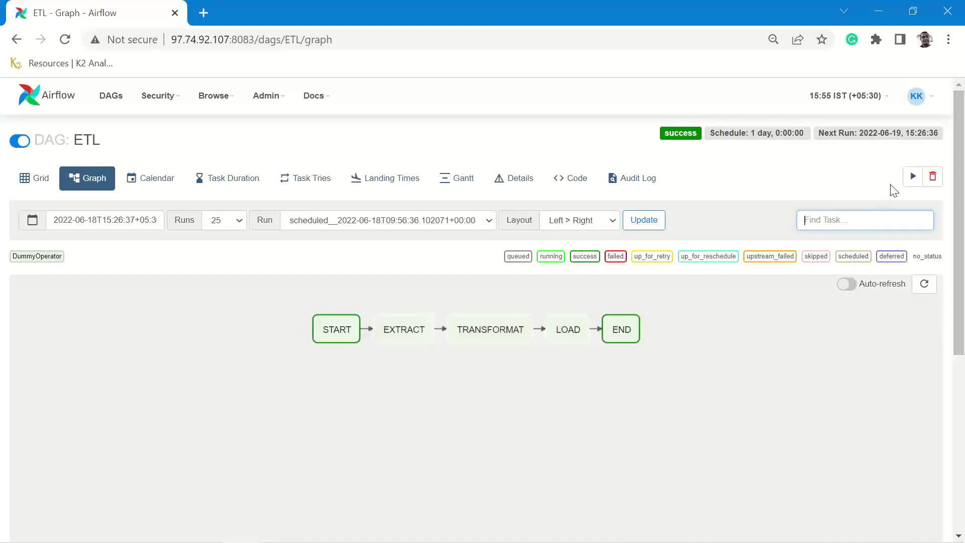
# Trigger a manual ETL run and watch START, EXTRACT, TRANSFORM, LOAD and END succeed
pyautogui.click(913, 181)
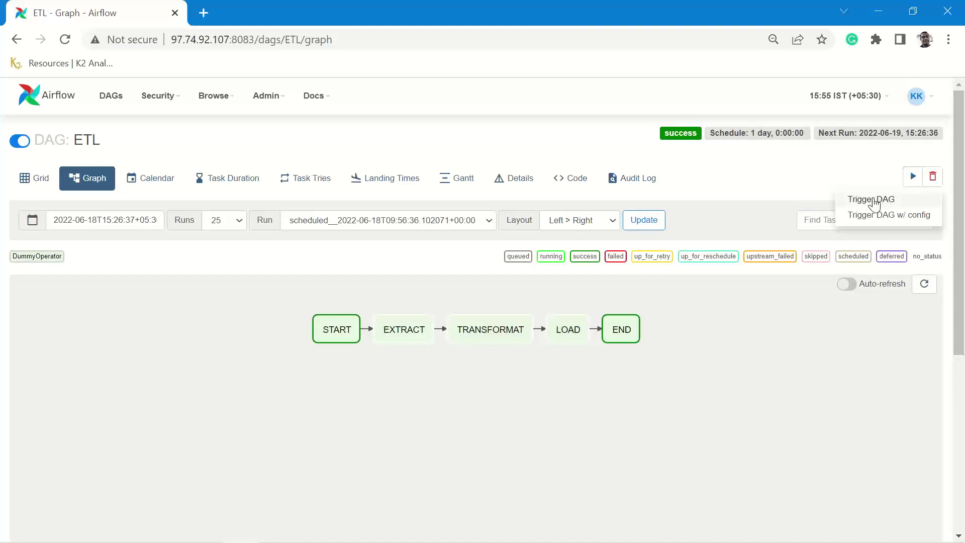
pyautogui.click(872, 201)
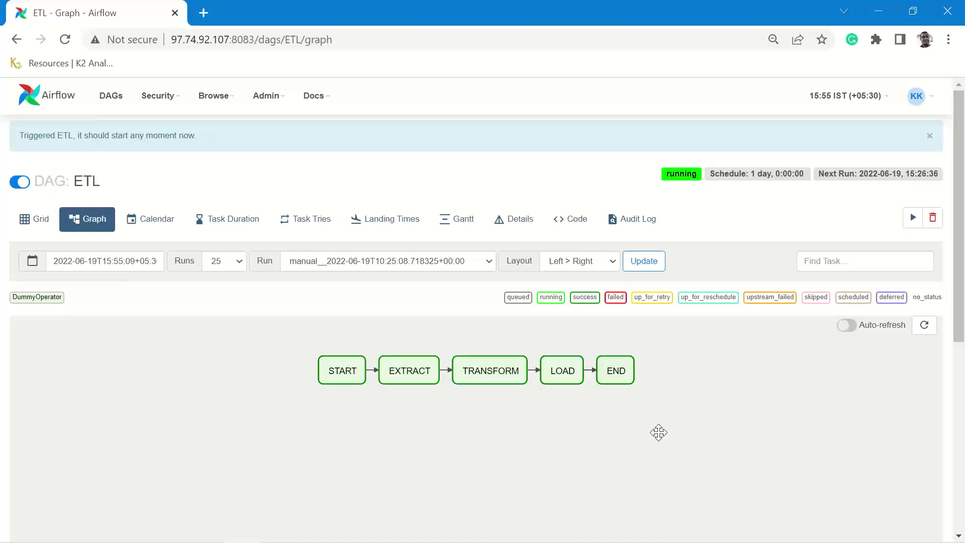
pyautogui.hotkey('alt', 'Tab')
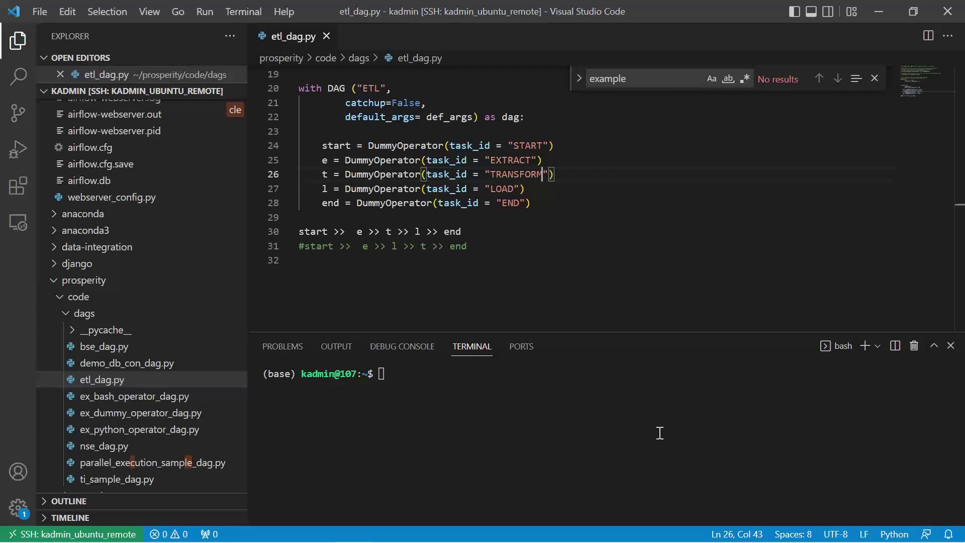
pyautogui.moveTo(144, 302)
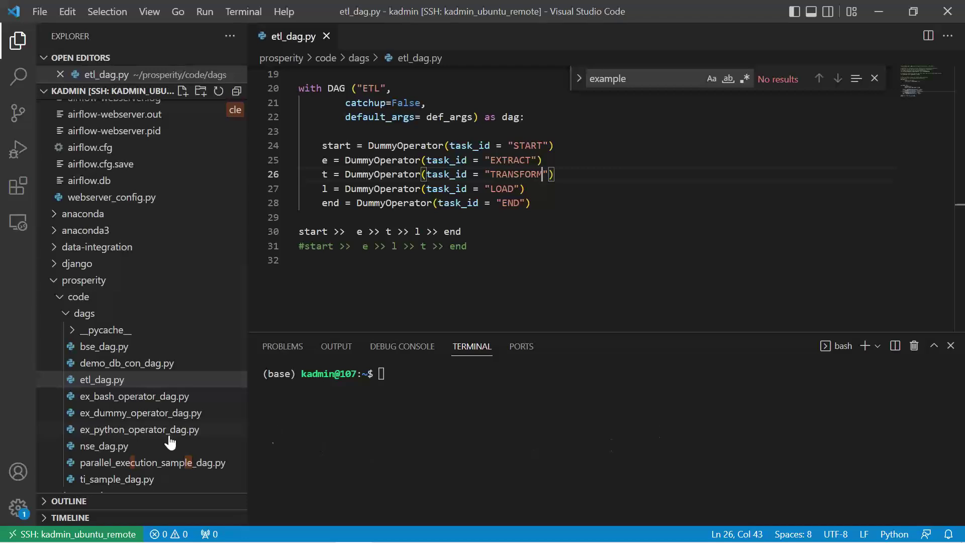
# Open ex_python_operator_dag.py to view its PythonOperator tasks and greeting functions
pyautogui.click(159, 431)
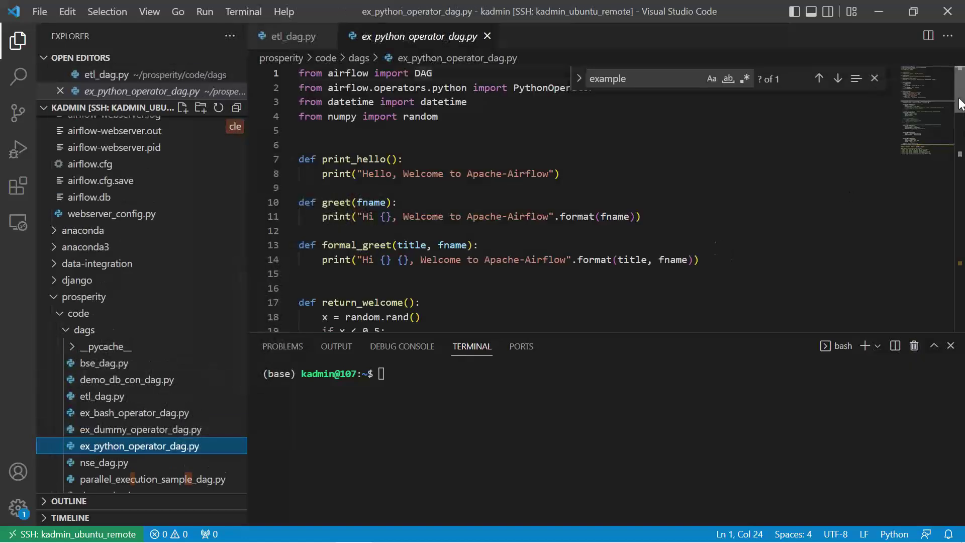
pyautogui.scroll(-2, 603, 201)
pyautogui.scroll(-1, 604, 201)
pyautogui.scroll(-10, 603, 200)
pyautogui.scroll(-4, 604, 200)
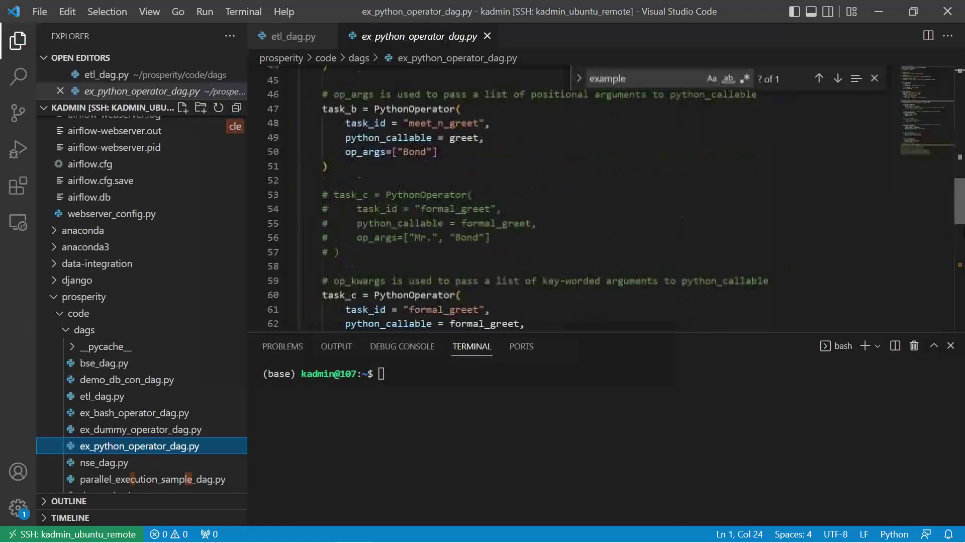
pyautogui.scroll(-3, 604, 199)
pyautogui.scroll(-3, 603, 200)
pyautogui.moveTo(959, 266); pyautogui.dragTo(954, 92)
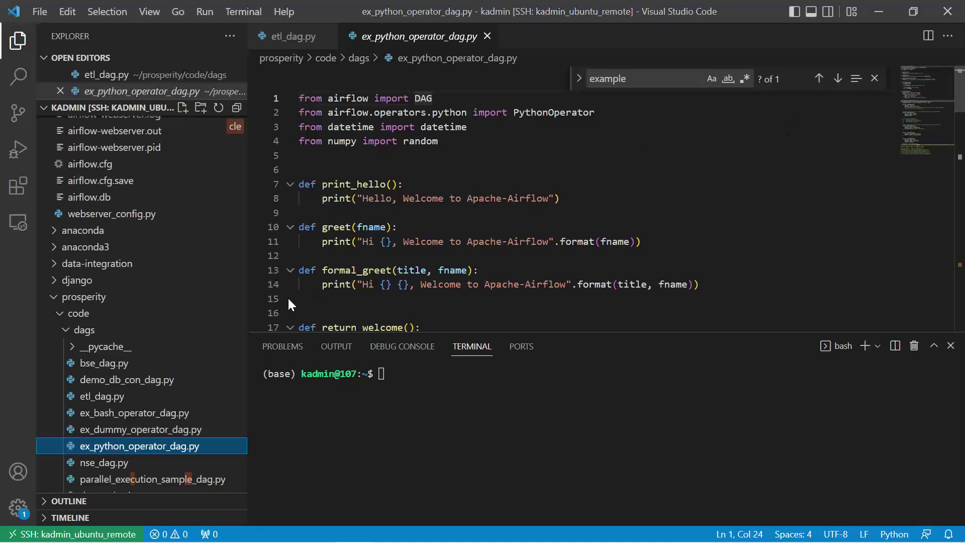
# Open bse_dag.py to view its imports and PythonOperator tasks
pyautogui.click(113, 366)
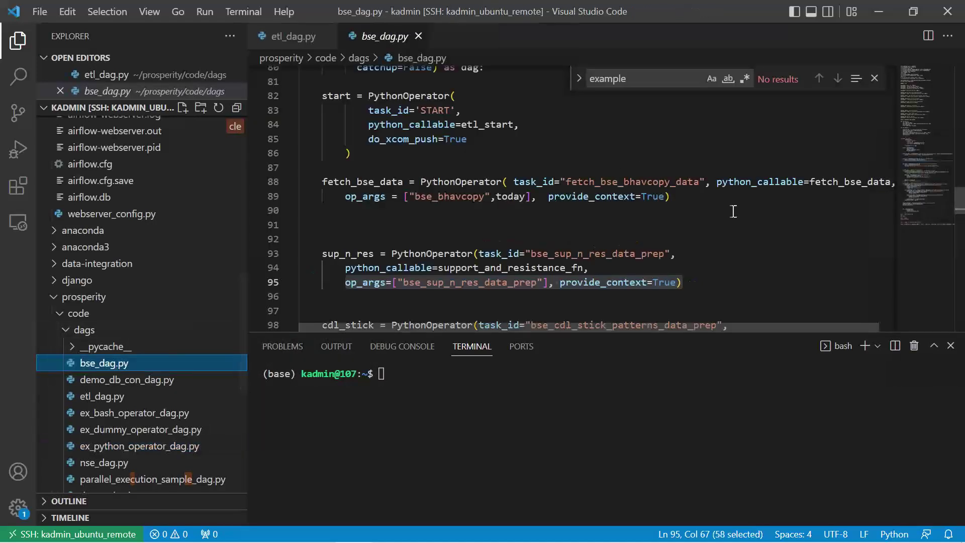
pyautogui.moveTo(961, 200); pyautogui.dragTo(963, 62)
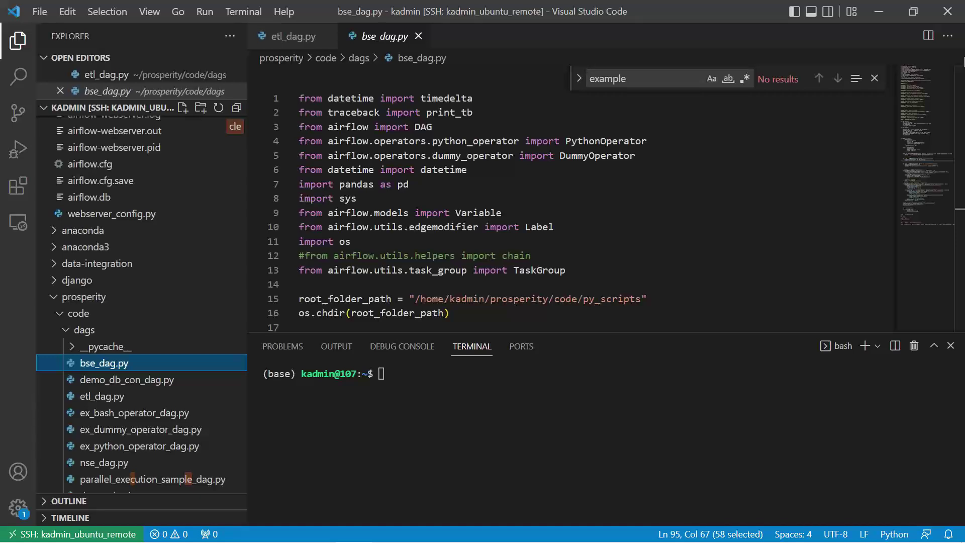
# Cycle through the window switcher to pick the PowerPoint slide show window
pyautogui.hotkey('alt', 'Tab')
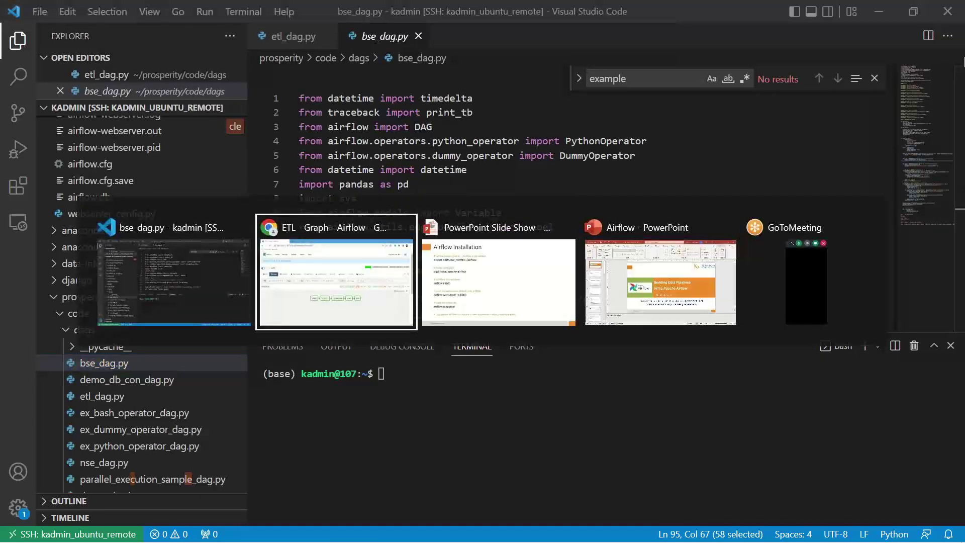
pyautogui.press('Tab')
pyautogui.press('Tab')
pyautogui.hotkey('alt', 'shift', 'Tab')
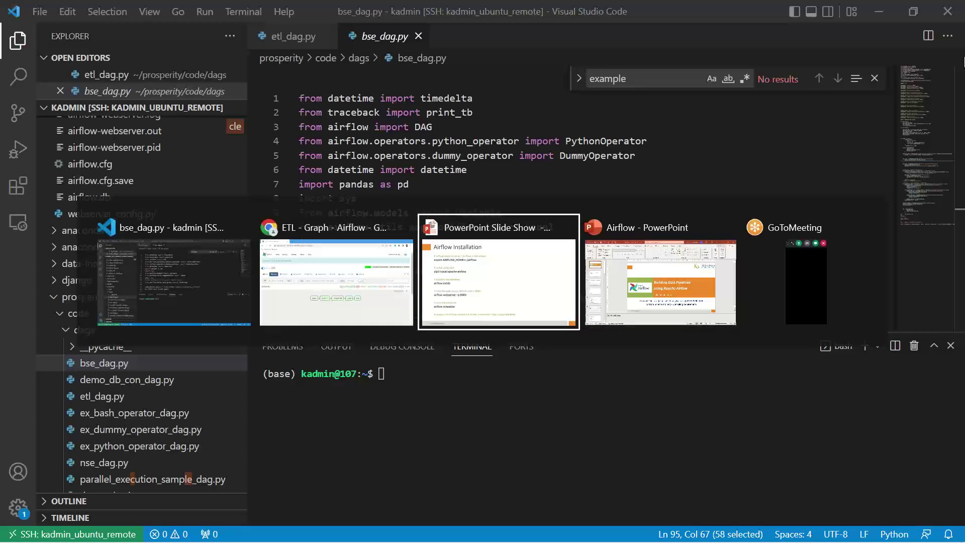